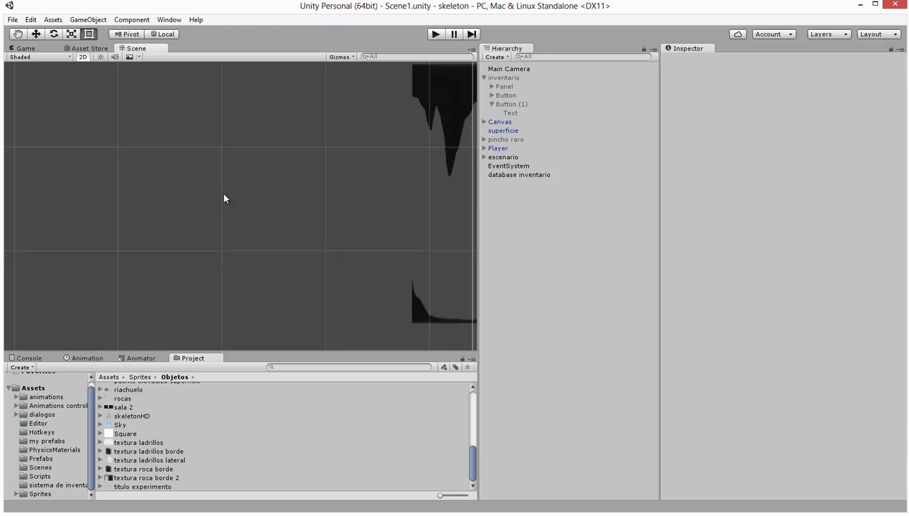
Step: Leave 2D mode and orbit the Scene view to inspect the cave platform and walls in 3D
{"action": "scroll", "coordinate": [224, 198], "scroll_direction": "down", "scroll_amount": 3}
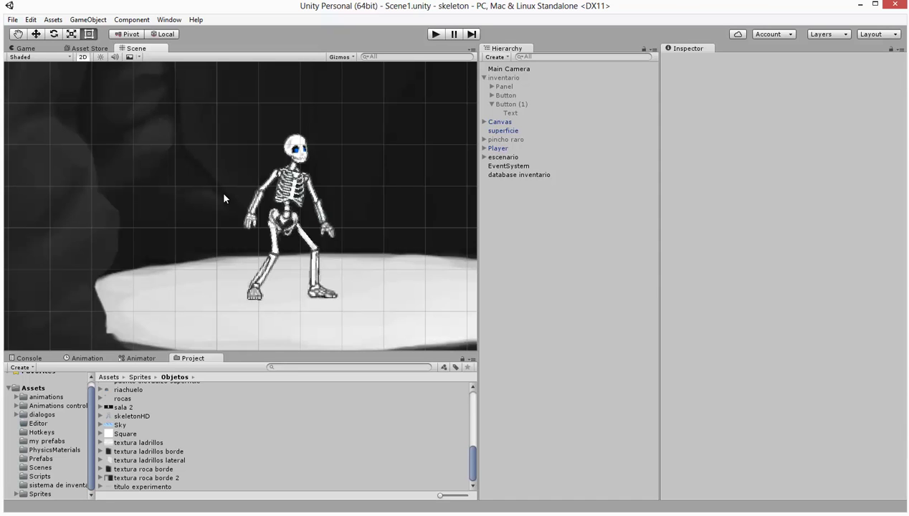
{"action": "key", "text": "w"}
{"action": "left_click_drag", "start_coordinate": [223, 193], "coordinate": [224, 199], "text": "alt"}
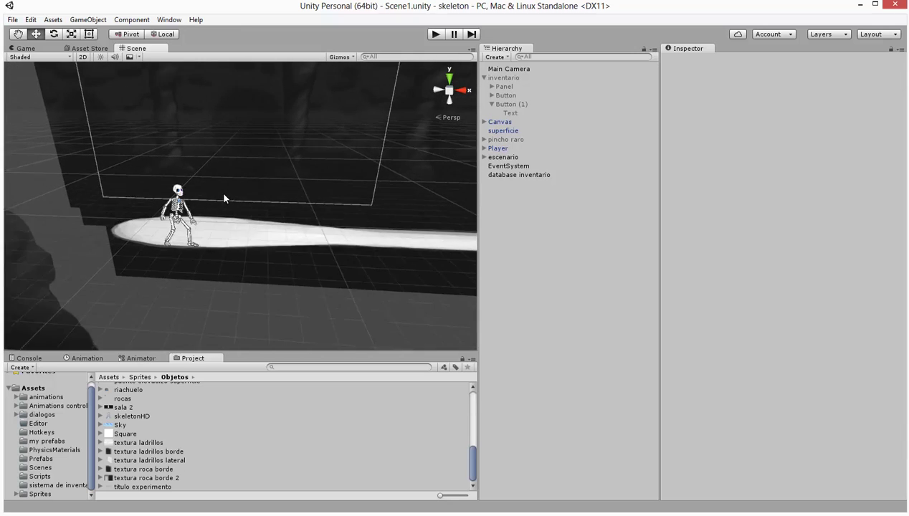
{"action": "left_click_drag", "start_coordinate": [223, 198], "coordinate": [223, 194], "text": "alt"}
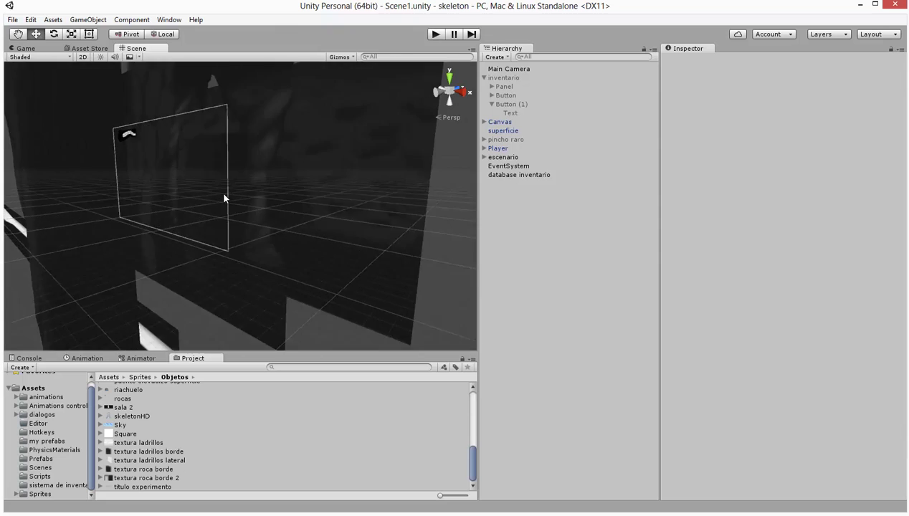
{"action": "left_click_drag", "start_coordinate": [224, 198], "coordinate": [223, 199], "text": "alt"}
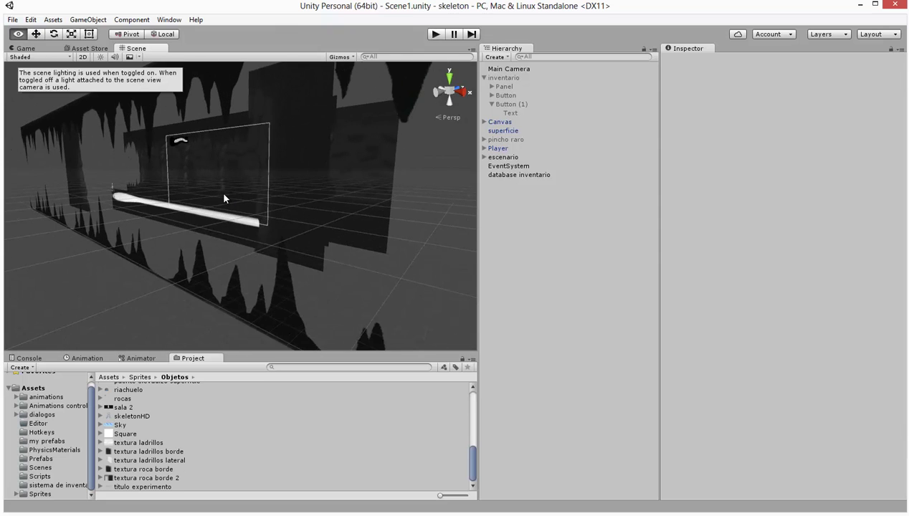
Step: Return the Scene view to flat 2D and enter Play mode
{"action": "key", "text": "2"}
{"action": "key", "text": "t"}
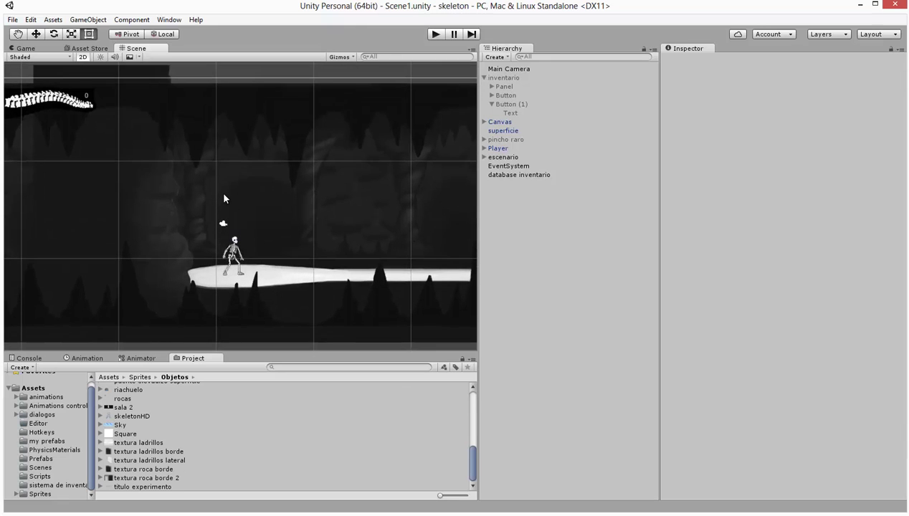
{"action": "key", "text": "ctrl+p"}
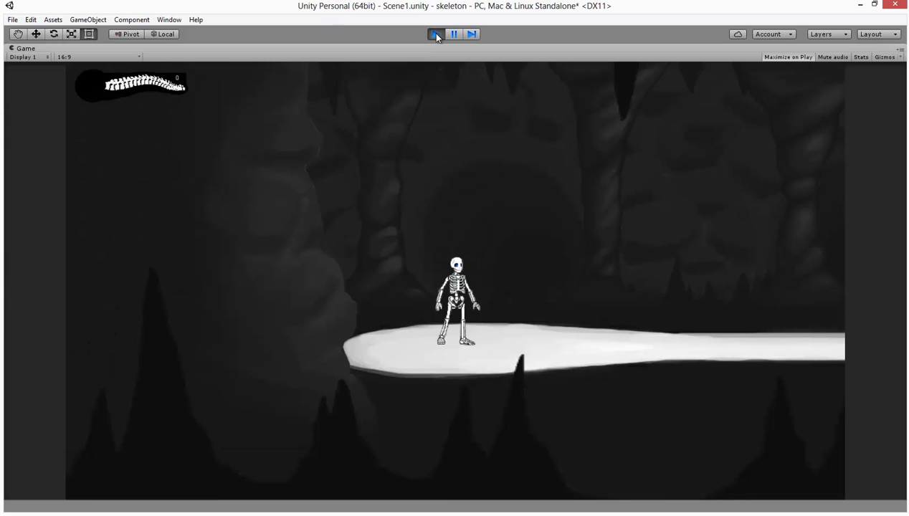
Step: Jump and walk the skeleton left across the cave platform and off its edge
{"action": "key", "text": "space"}
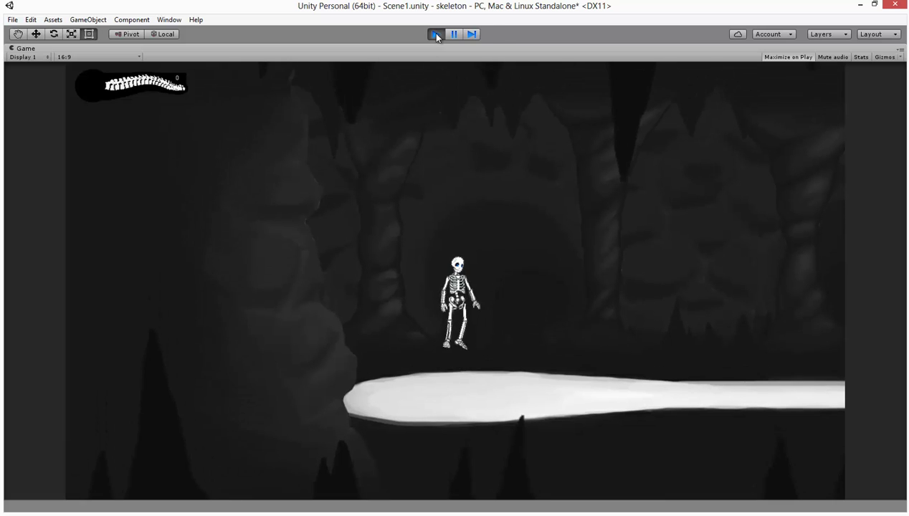
{"action": "key", "text": "Right"}
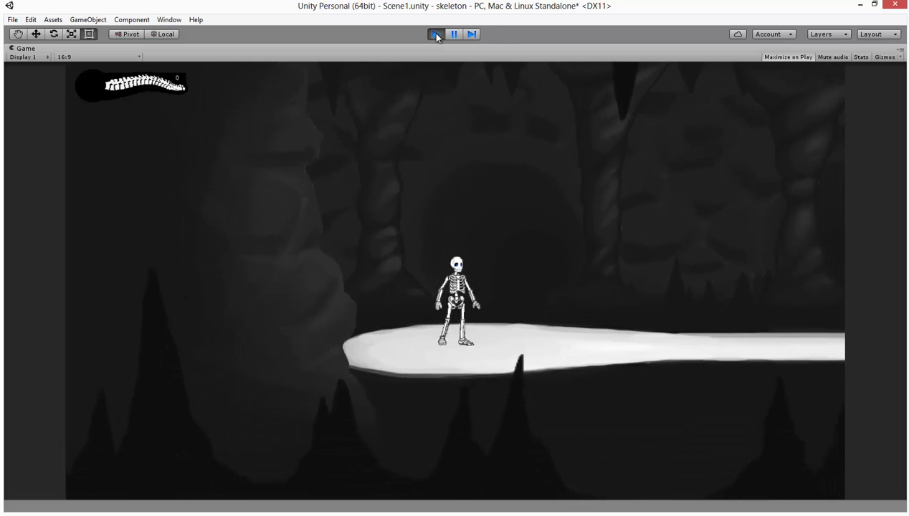
{"action": "key", "text": "space"}
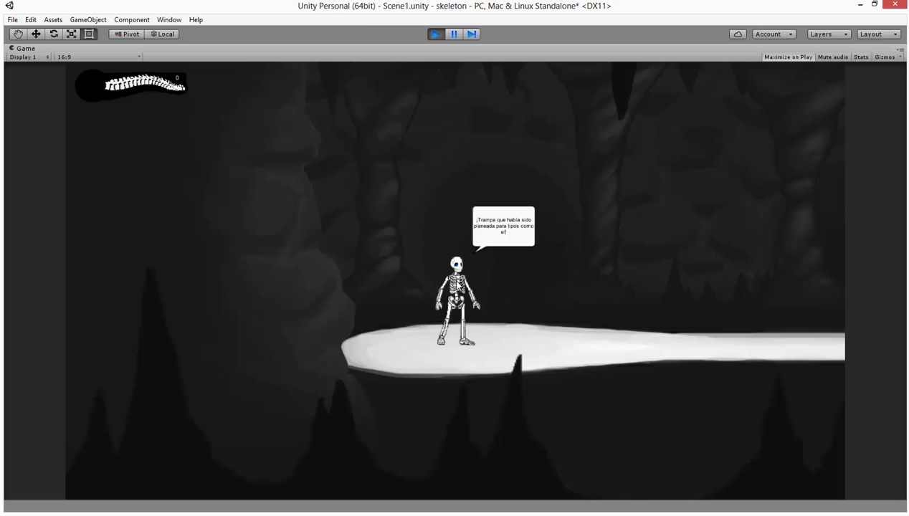
{"action": "key", "text": "Left"}
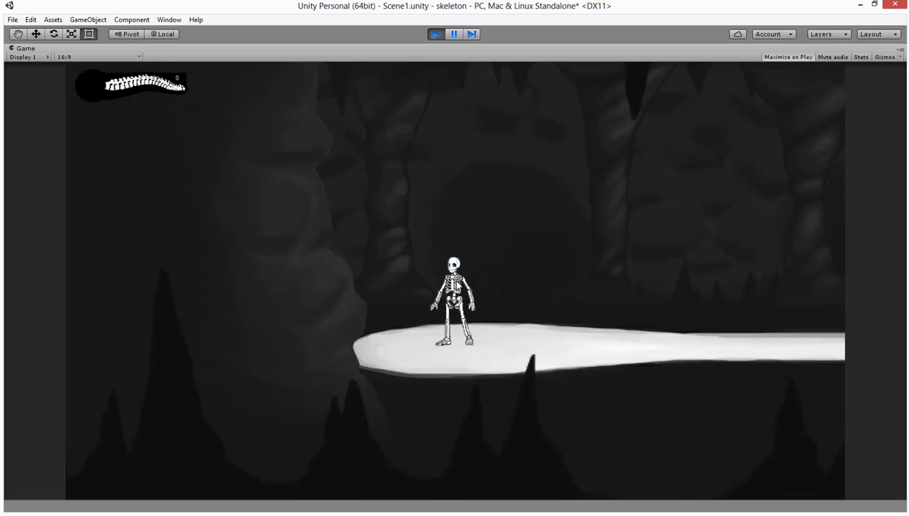
{"action": "key", "text": "Left"}
{"action": "key", "text": "space"}
{"action": "key", "text": "Left"}
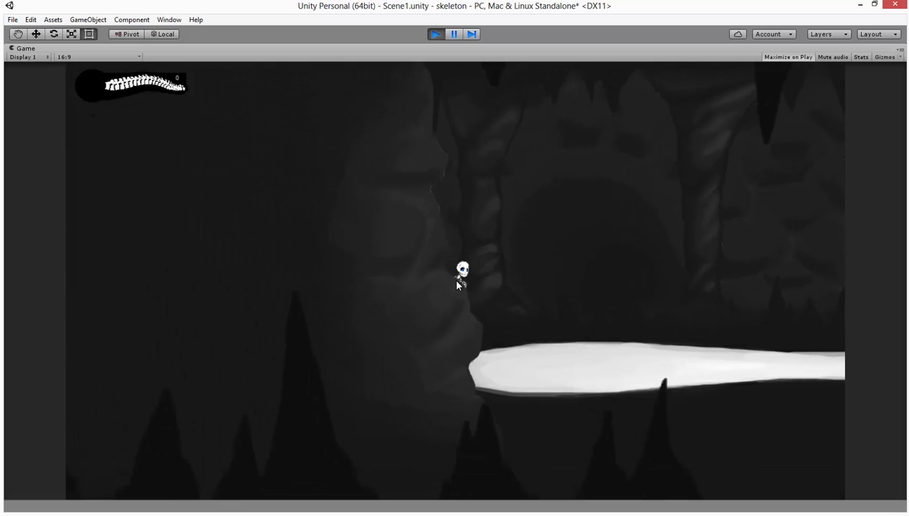
Step: Walk the skeleton right into Scene2 up to the lit rock and jump beside it
{"action": "key", "text": "Right"}
{"action": "key", "text": "Right"}
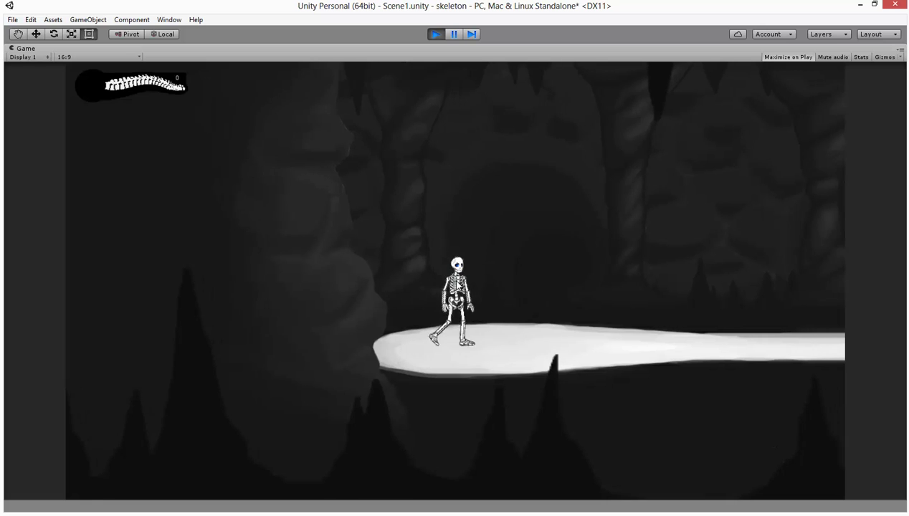
{"action": "key", "text": "Right"}
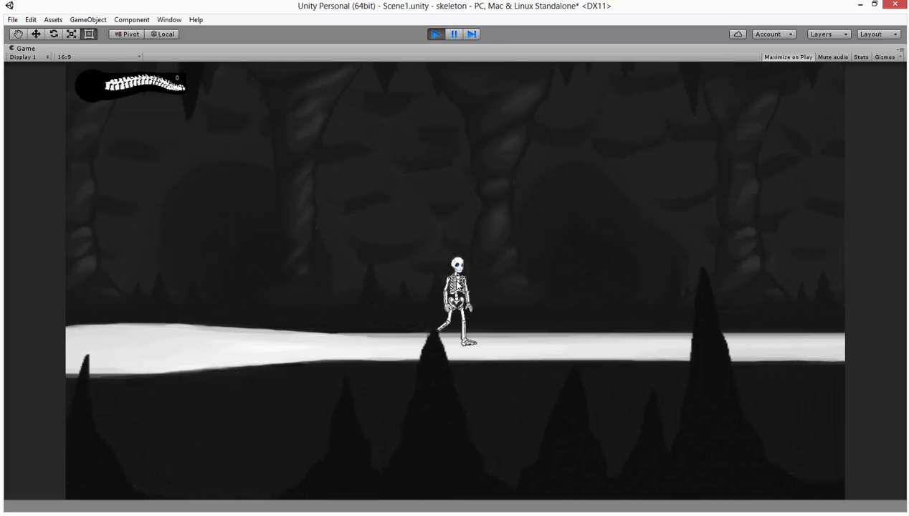
{"action": "key", "text": "Right"}
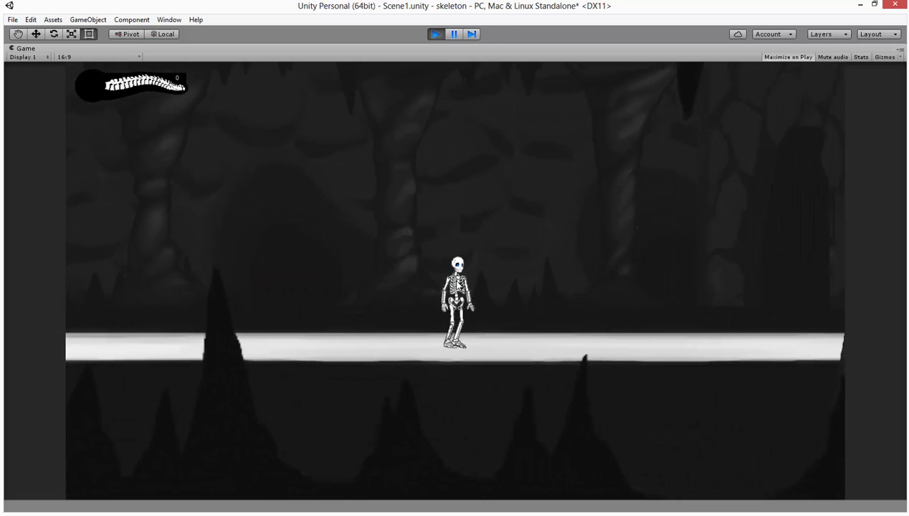
{"action": "key", "text": "Right"}
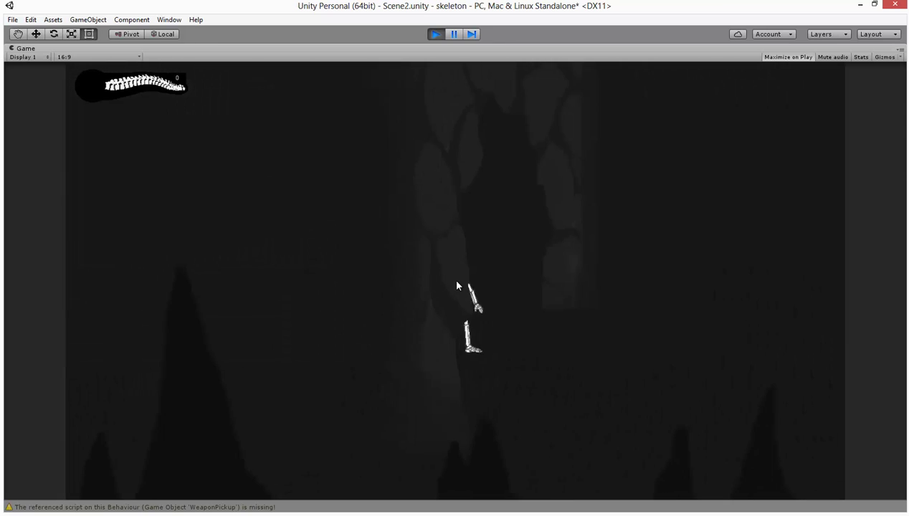
{"action": "key", "text": "Right"}
{"action": "key", "text": "Right"}
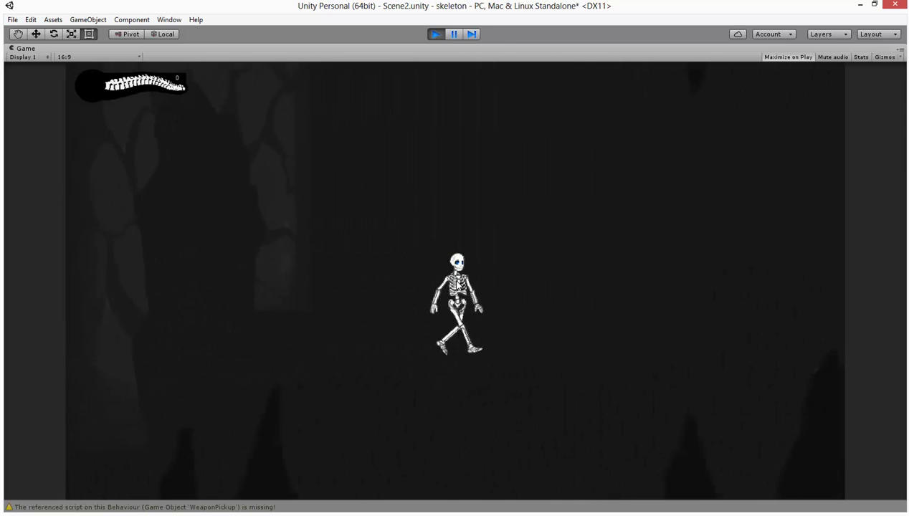
{"action": "key", "text": "Right"}
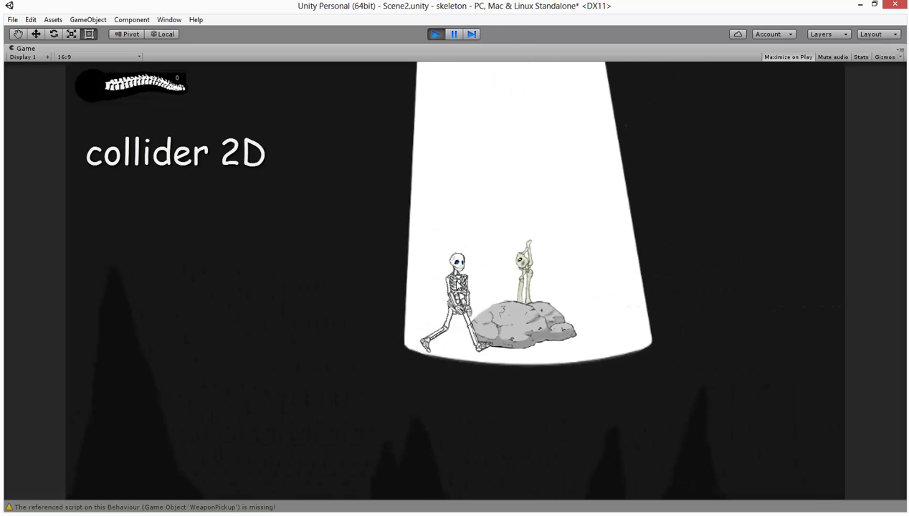
{"action": "key", "text": "space"}
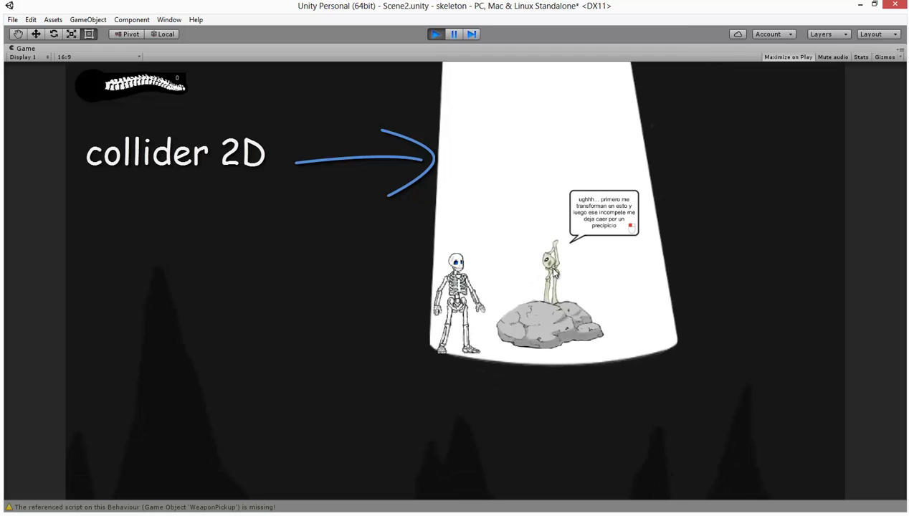
Step: Advance the trapped character's dialogue, move around the rock, and stop the play-test
{"action": "left_click", "coordinate": [553, 273]}
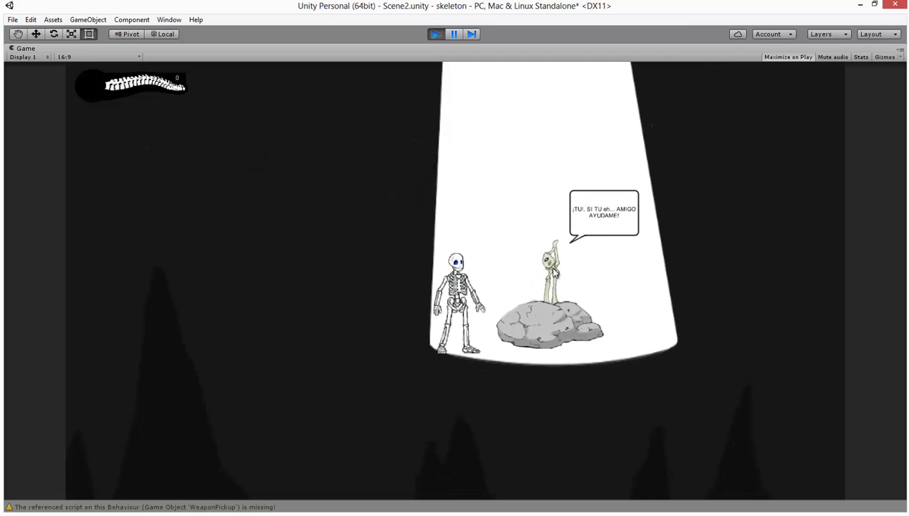
{"action": "key", "text": "Right"}
{"action": "key", "text": "Left"}
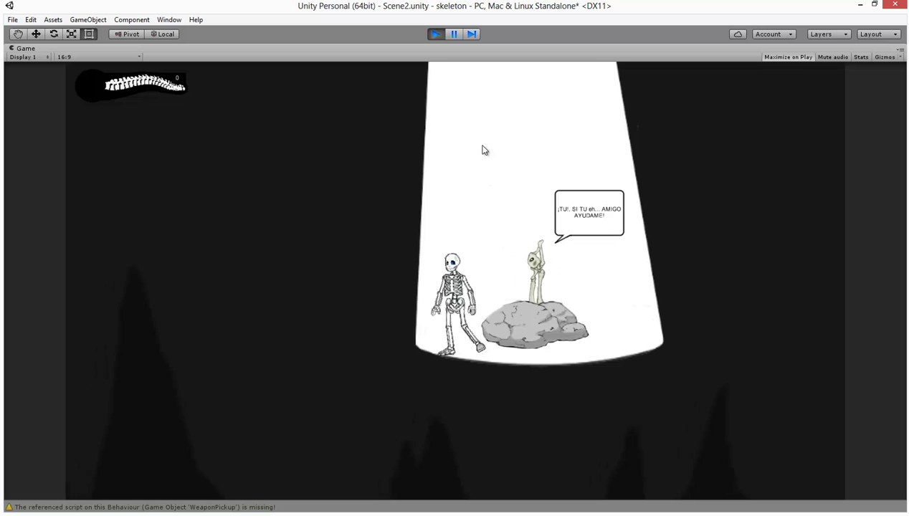
{"action": "left_click", "coordinate": [432, 36]}
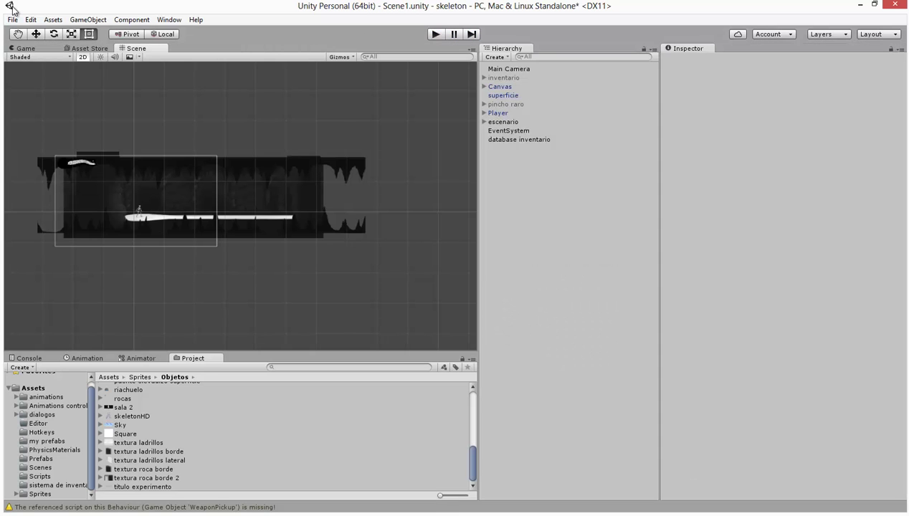
{"action": "left_click", "coordinate": [12, 20]}
{"action": "left_click", "coordinate": [55, 45]}
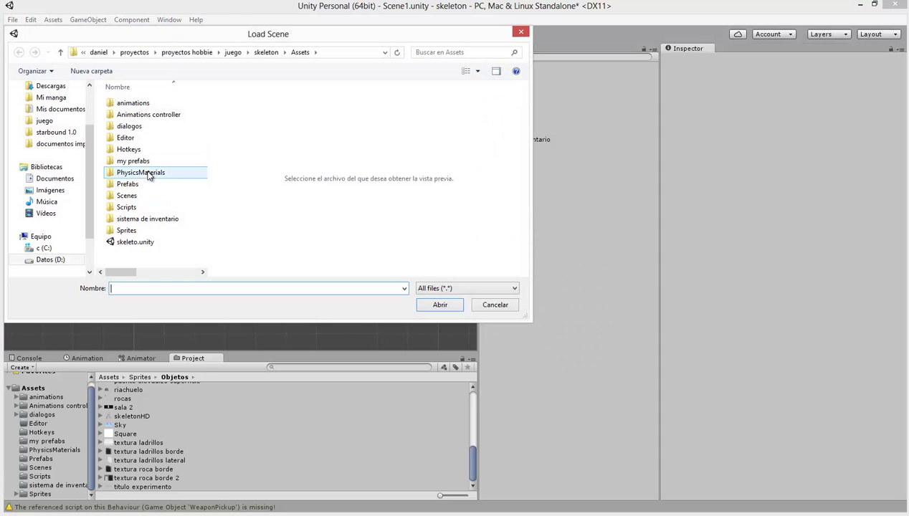
{"action": "double_click", "coordinate": [129, 195]}
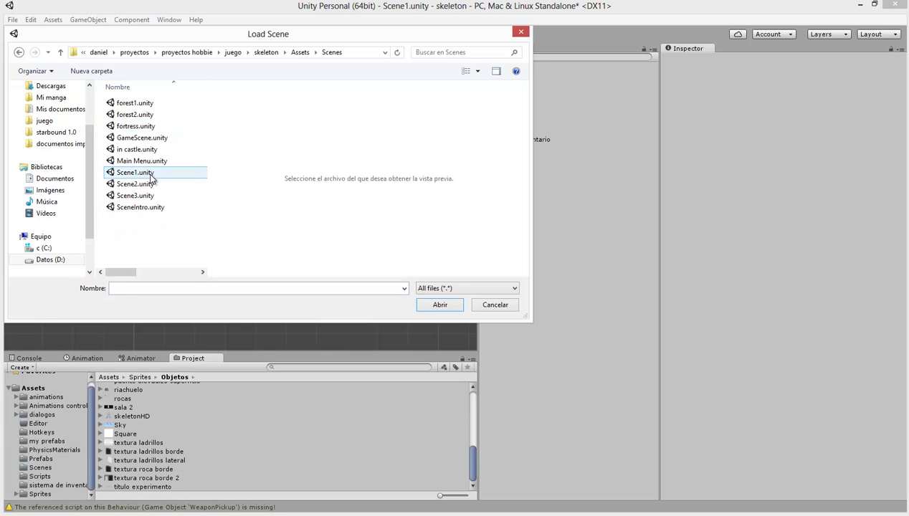
{"action": "double_click", "coordinate": [150, 183]}
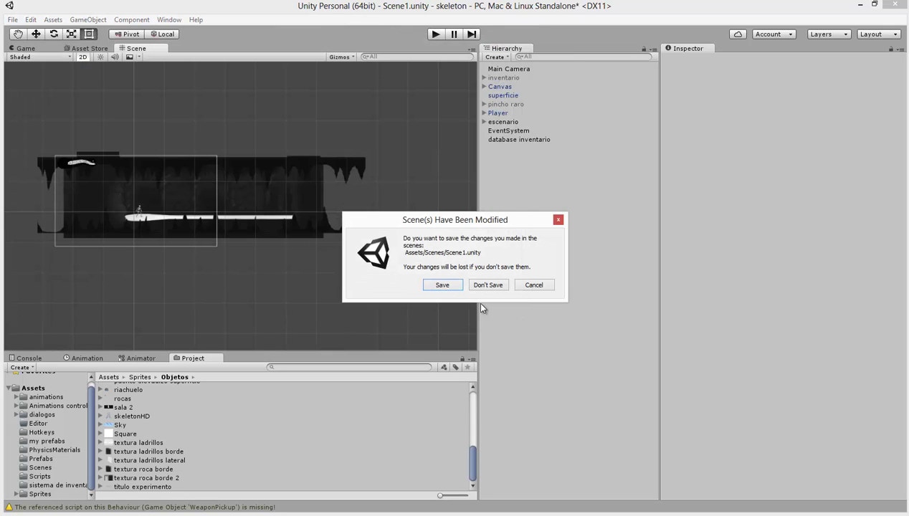
{"action": "left_click", "coordinate": [443, 285]}
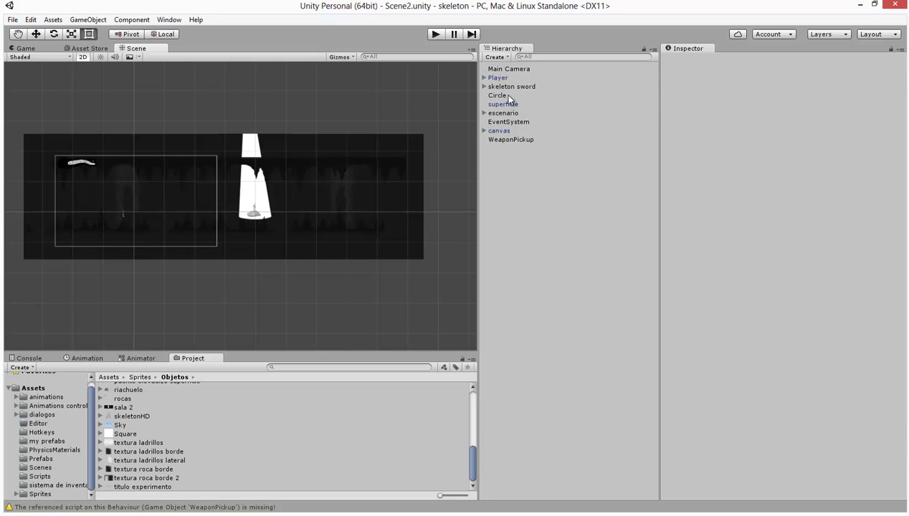
Step: Make the skeleton sword's child GameObject Box Collider 2D a trigger
{"action": "left_click", "coordinate": [495, 86]}
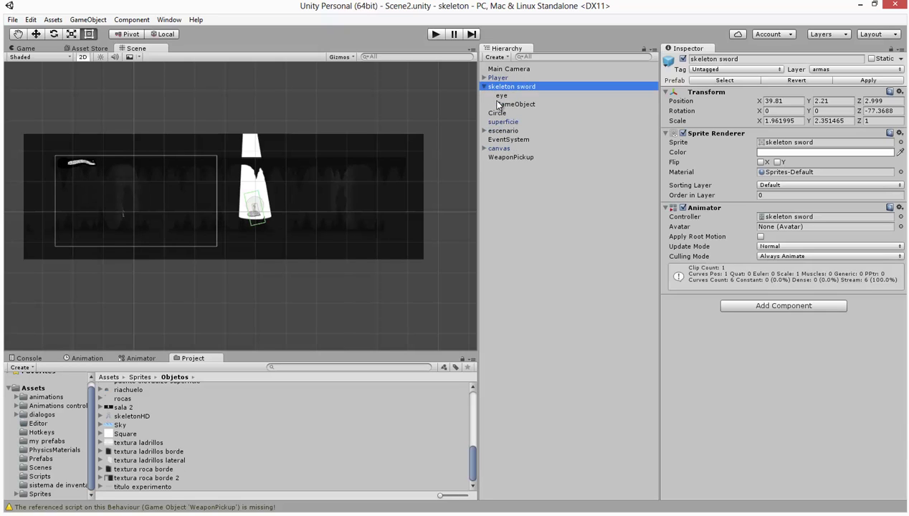
{"action": "left_click", "coordinate": [511, 105]}
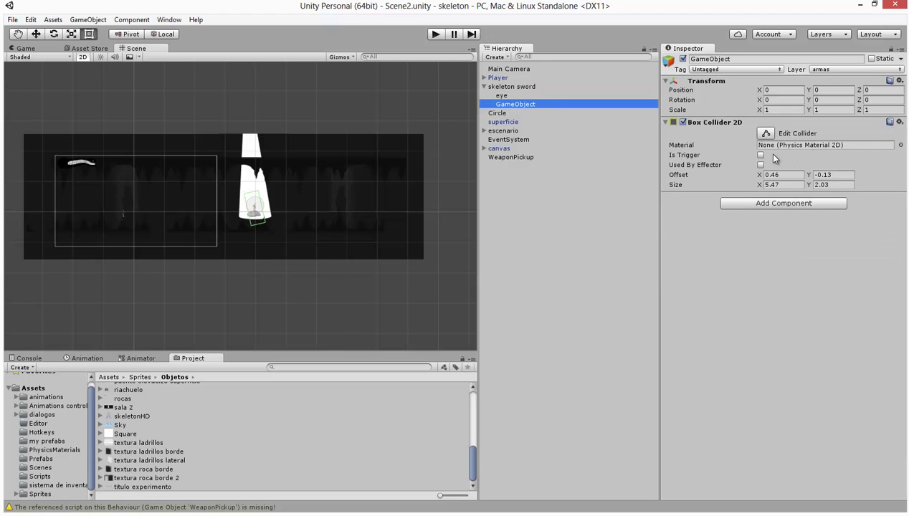
{"action": "left_click", "coordinate": [760, 157]}
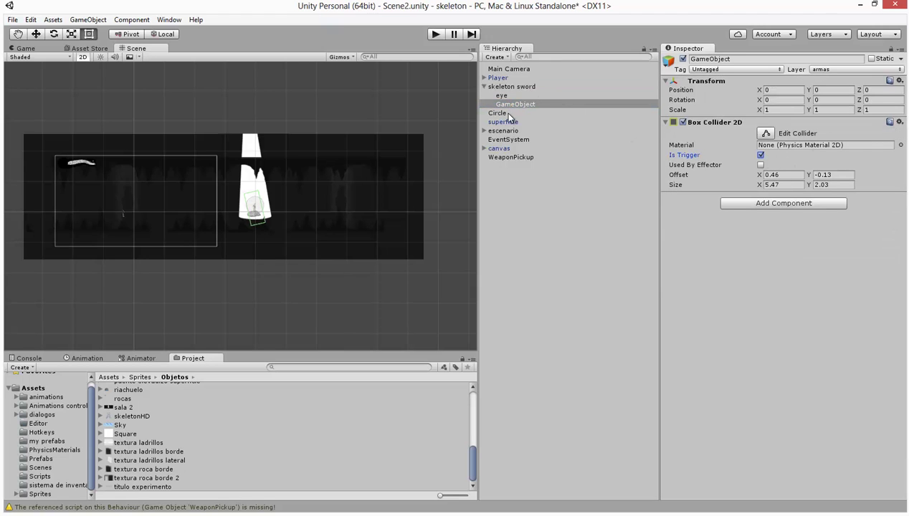
{"action": "left_click", "coordinate": [506, 89]}
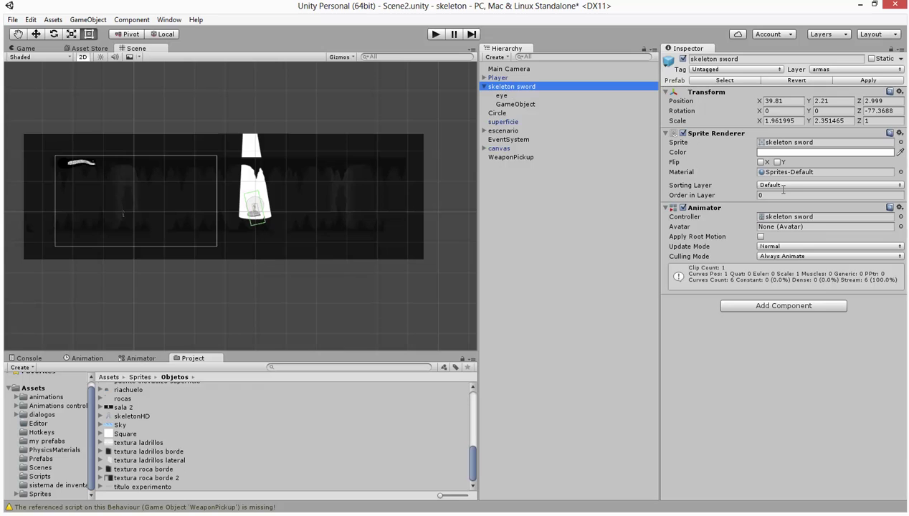
Step: Lower the Player's Controlador Personaje Velocidad from 18 to 10
{"action": "left_click", "coordinate": [499, 77]}
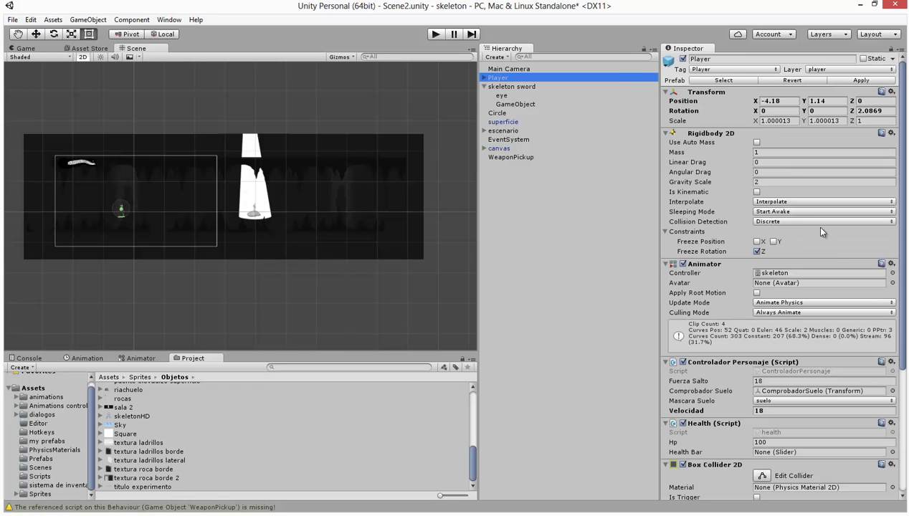
{"action": "scroll", "coordinate": [803, 237], "scroll_direction": "down", "scroll_amount": 5}
{"action": "scroll", "coordinate": [788, 258], "scroll_direction": "down", "scroll_amount": 2}
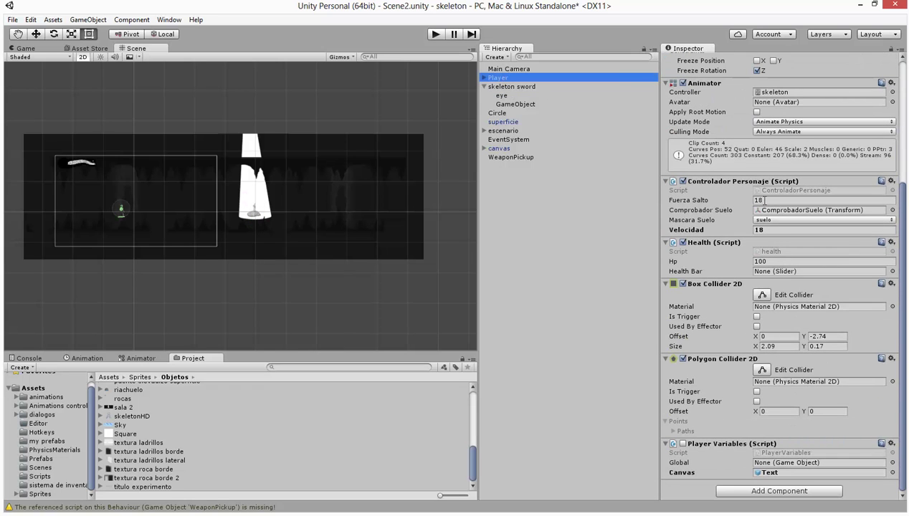
{"action": "left_click", "coordinate": [766, 230]}
{"action": "type", "text": "10"}
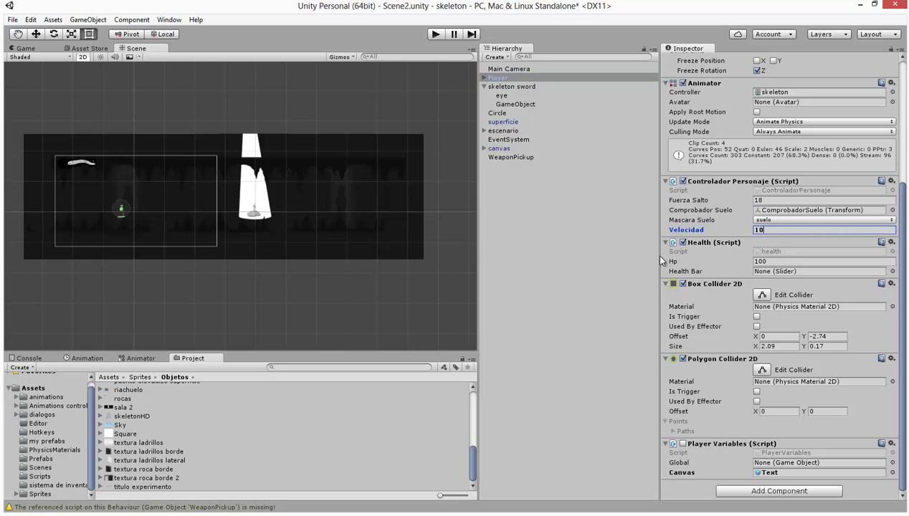
{"action": "left_click", "coordinate": [563, 246]}
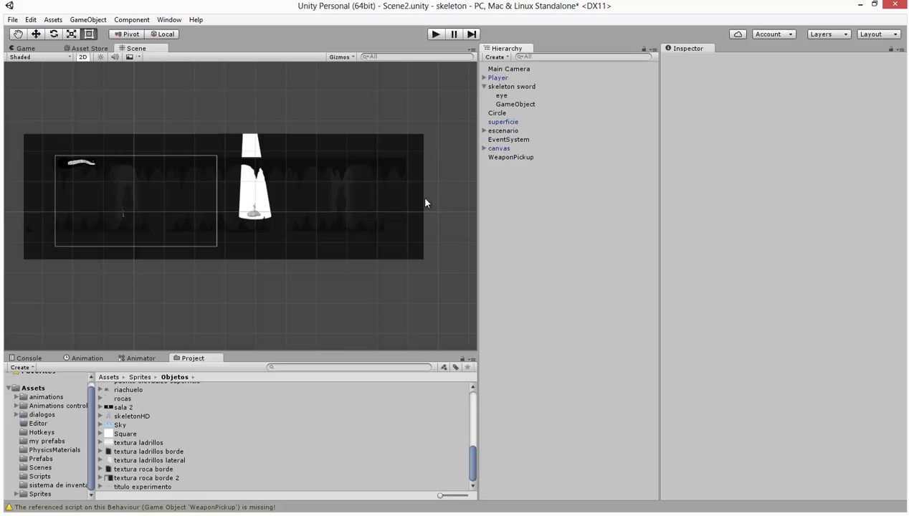
{"action": "left_click", "coordinate": [434, 34]}
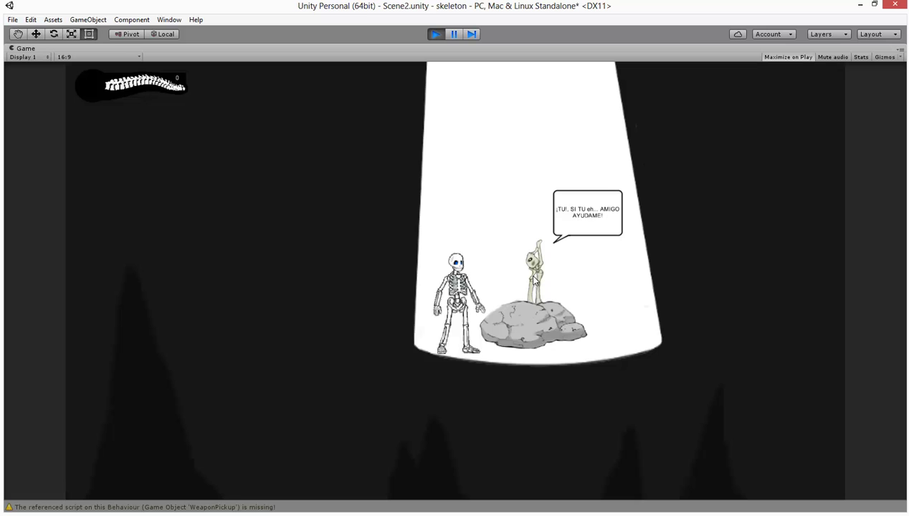
{"action": "key", "text": "Right"}
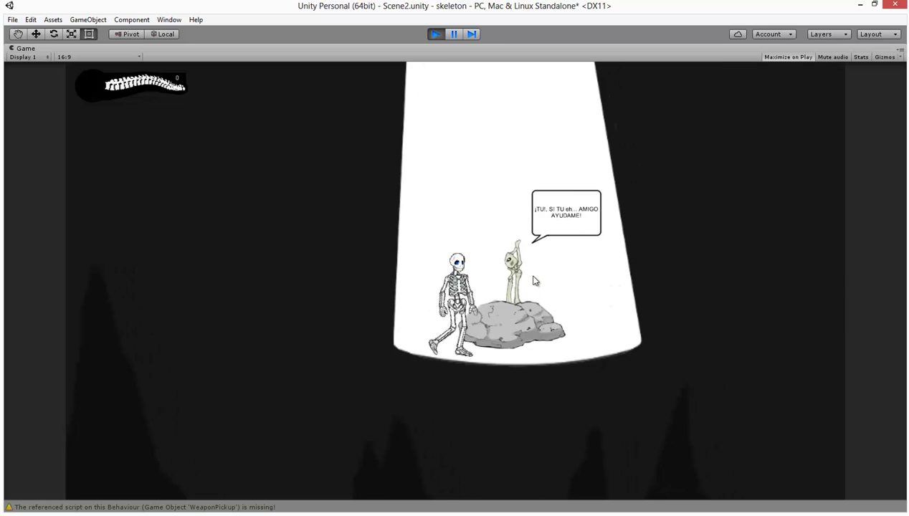
{"action": "key", "text": "Right"}
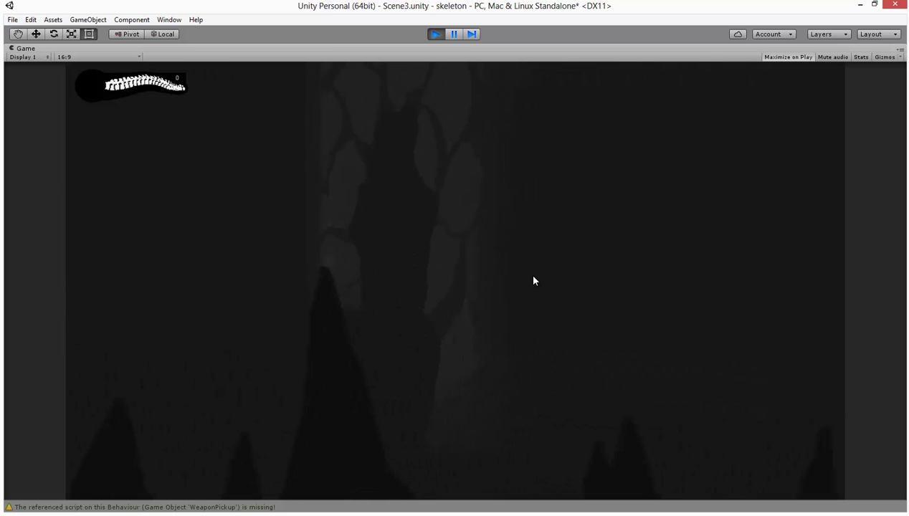
{"action": "key", "text": "Right"}
{"action": "key", "text": "Right"}
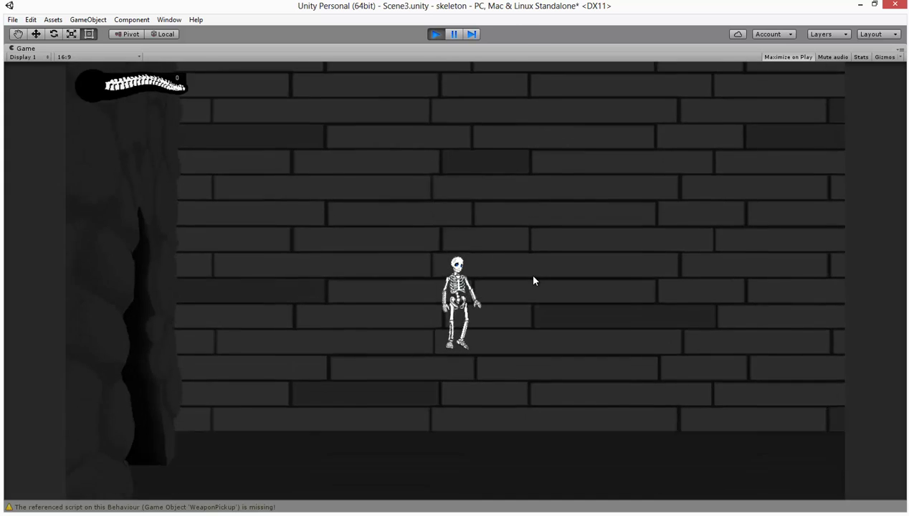
{"action": "key", "text": "Right"}
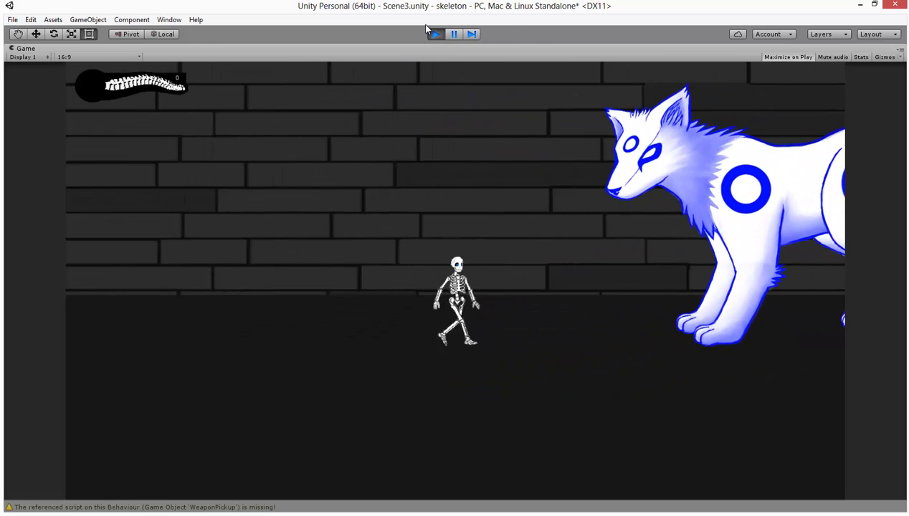
{"action": "left_click", "coordinate": [432, 34]}
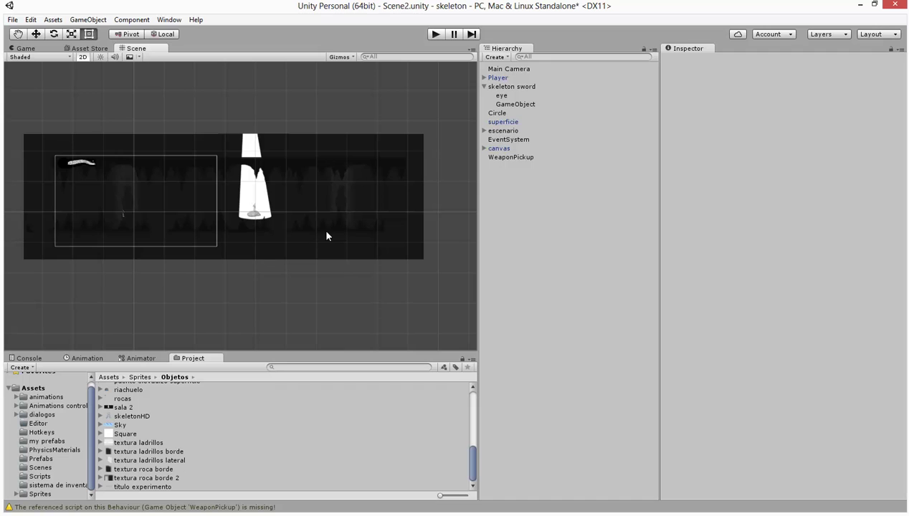
Step: Open forest1.unity and select the personajes group in the Hierarchy
{"action": "left_click", "coordinate": [12, 19]}
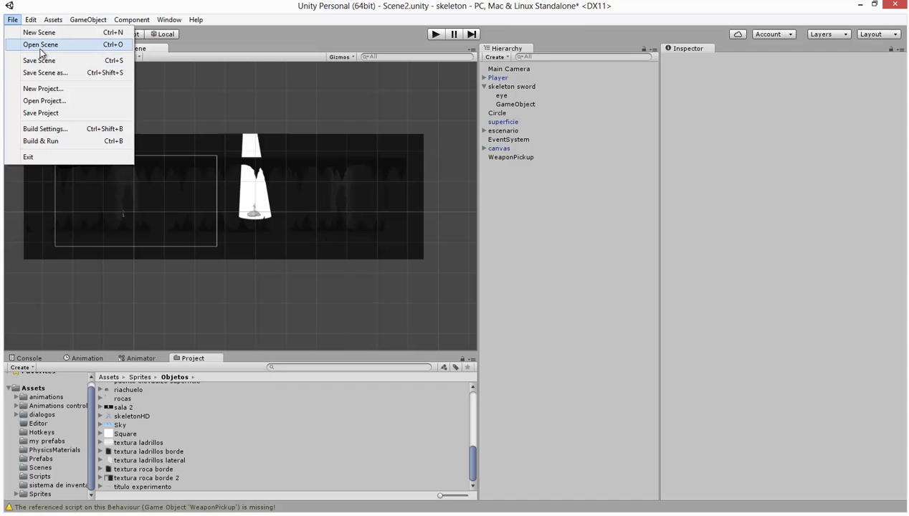
{"action": "left_click", "coordinate": [40, 44]}
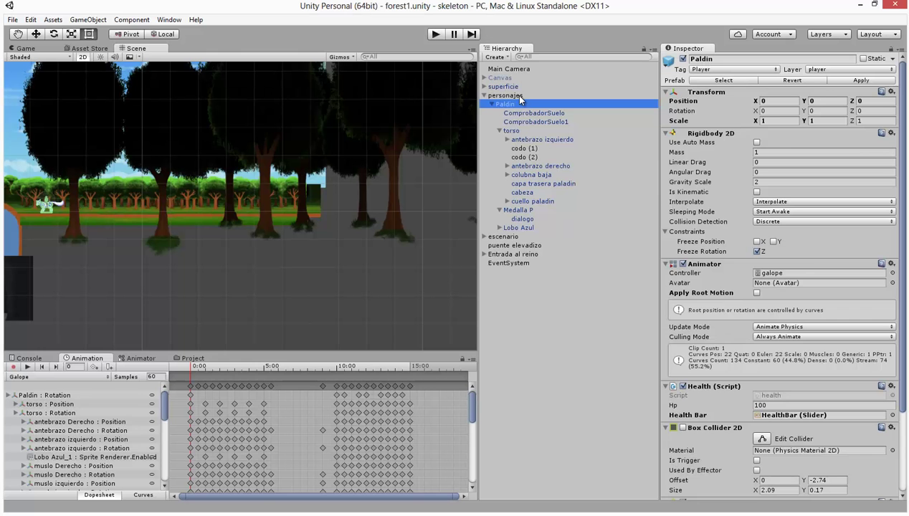
{"action": "left_click", "coordinate": [515, 96]}
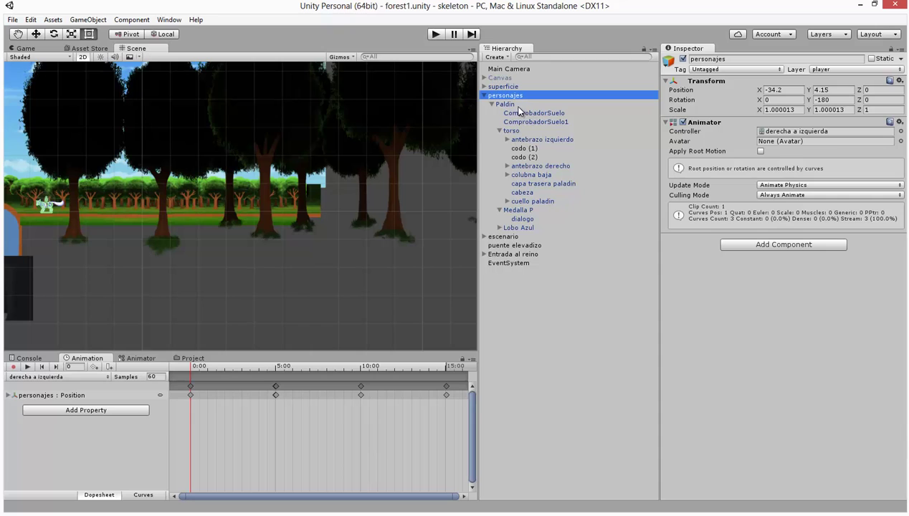
Step: Select Paldin and scroll through the tracks of his Galope animation clip
{"action": "left_click", "coordinate": [506, 105]}
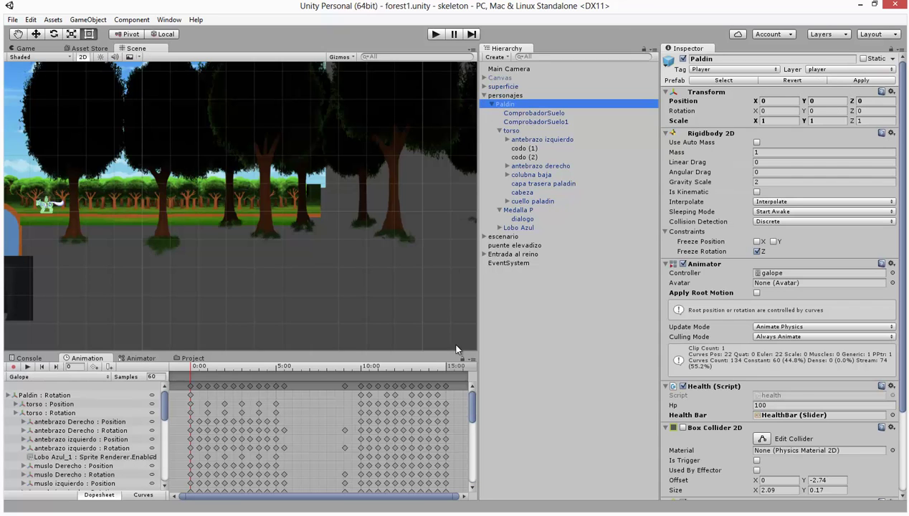
{"action": "left_click_drag", "start_coordinate": [473, 410], "coordinate": [473, 435]}
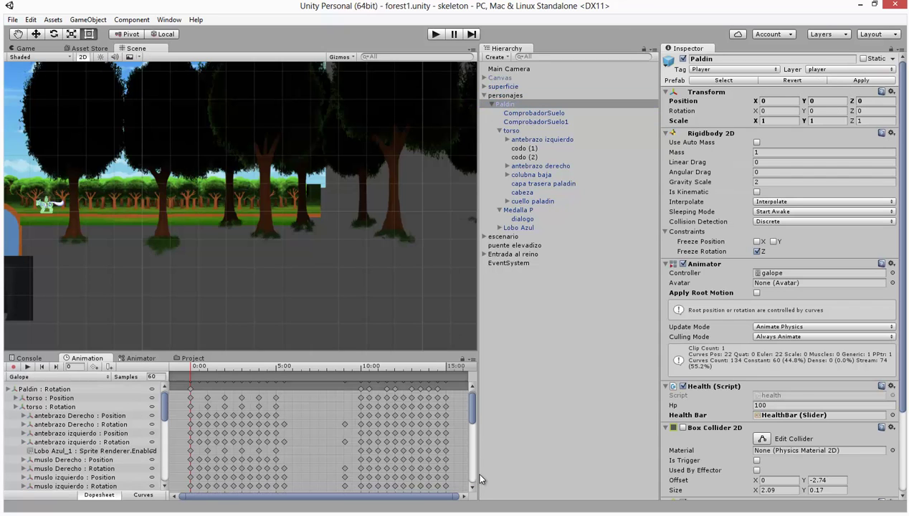
{"action": "left_click_drag", "start_coordinate": [472, 486], "coordinate": [473, 491]}
{"action": "left_click_drag", "start_coordinate": [164, 422], "coordinate": [163, 409]}
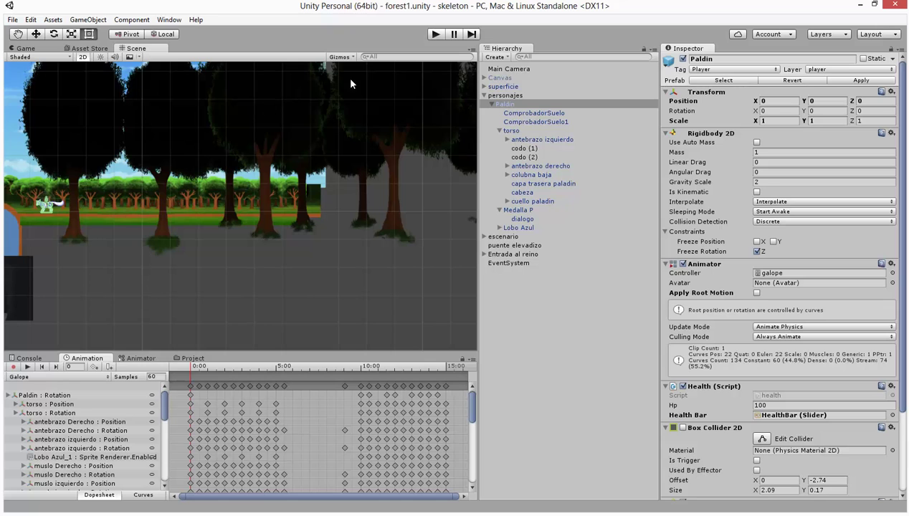
Step: Play forest1 and watch Paldin ride the white wolf to the castle drawbridge
{"action": "left_click", "coordinate": [433, 37]}
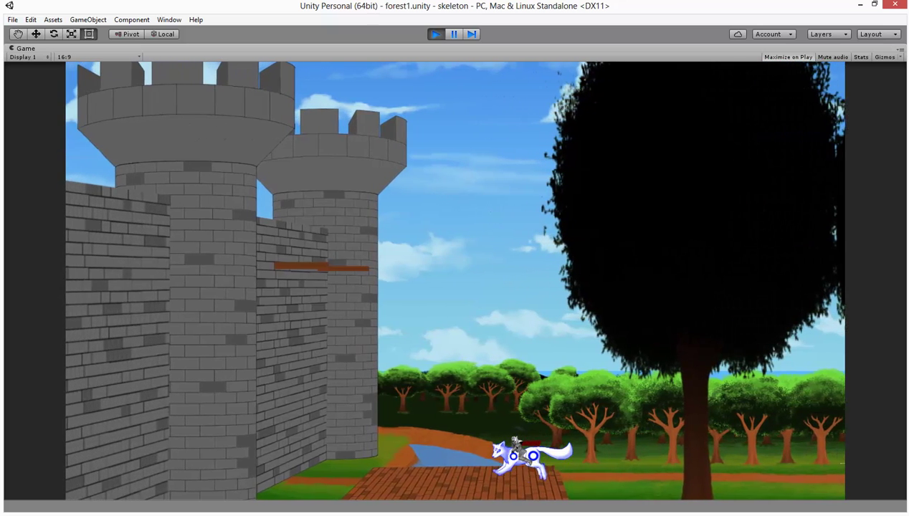
Step: Stop playing and select the camara clip's Separacion and Field of View tracks
{"action": "left_click", "coordinate": [435, 34]}
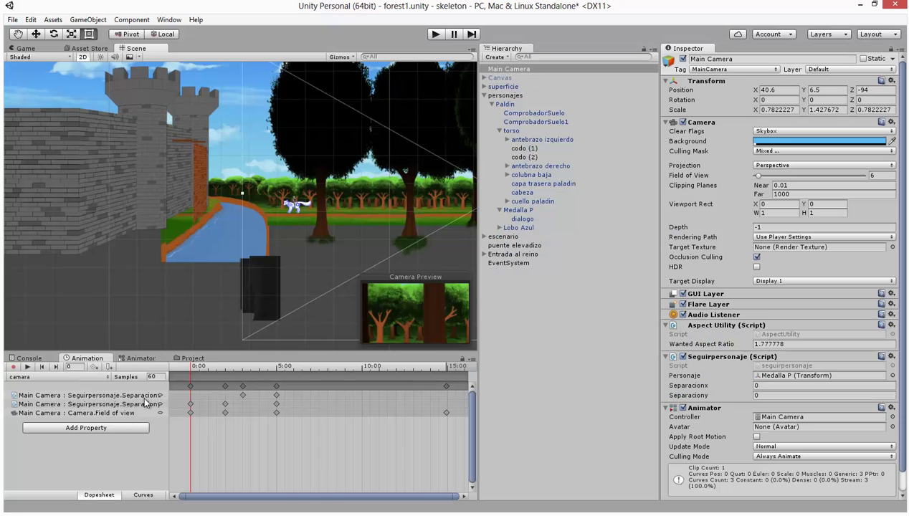
{"action": "left_click", "coordinate": [93, 396]}
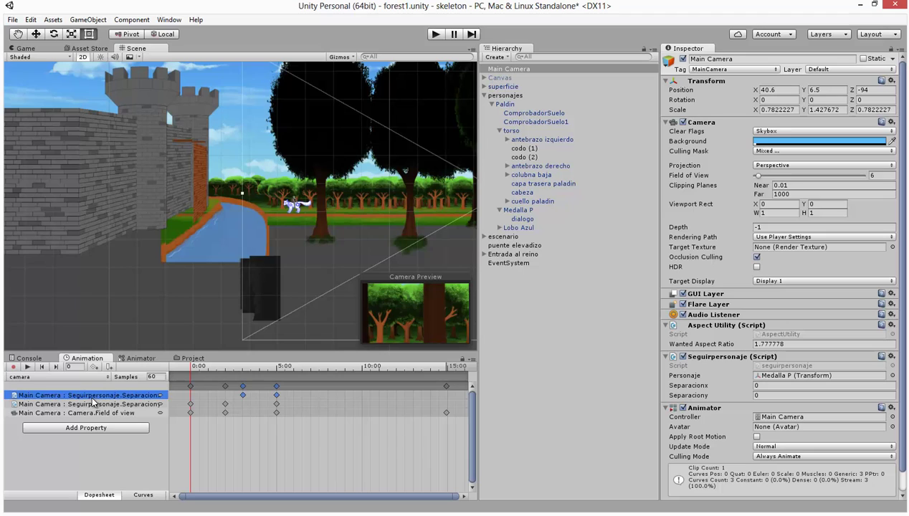
{"action": "left_click", "coordinate": [92, 405]}
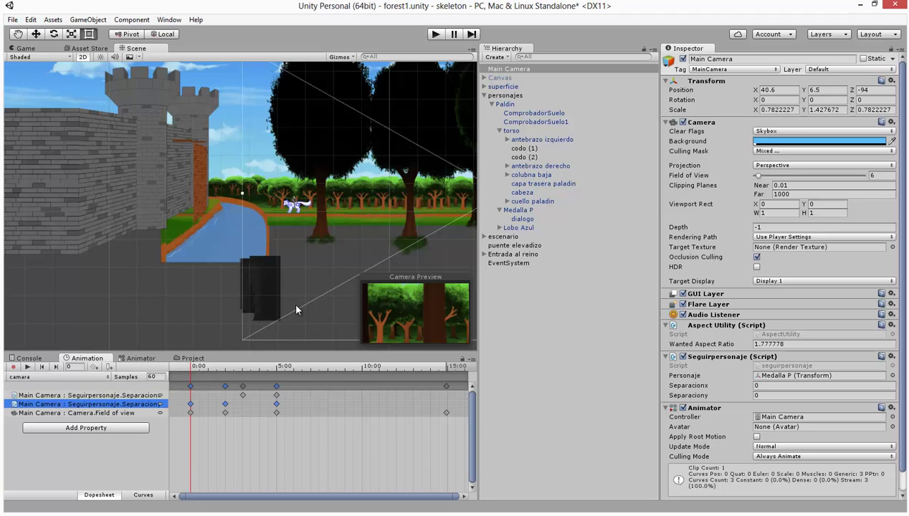
{"action": "left_click_drag", "start_coordinate": [171, 373], "coordinate": [202, 375]}
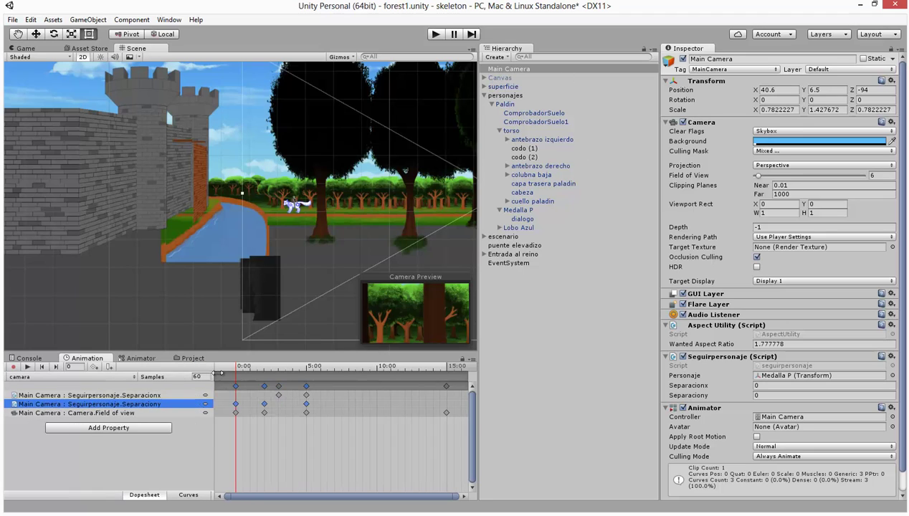
{"action": "left_click", "coordinate": [160, 413]}
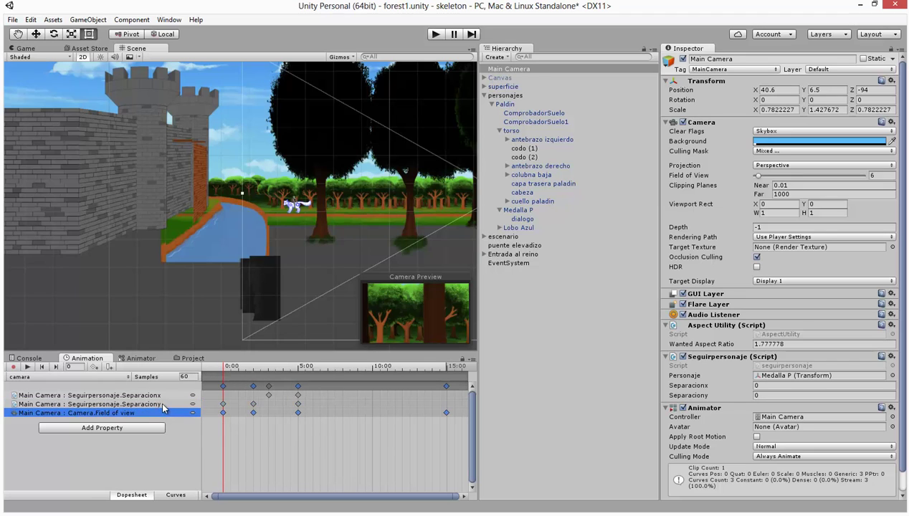
{"action": "left_click", "coordinate": [165, 405]}
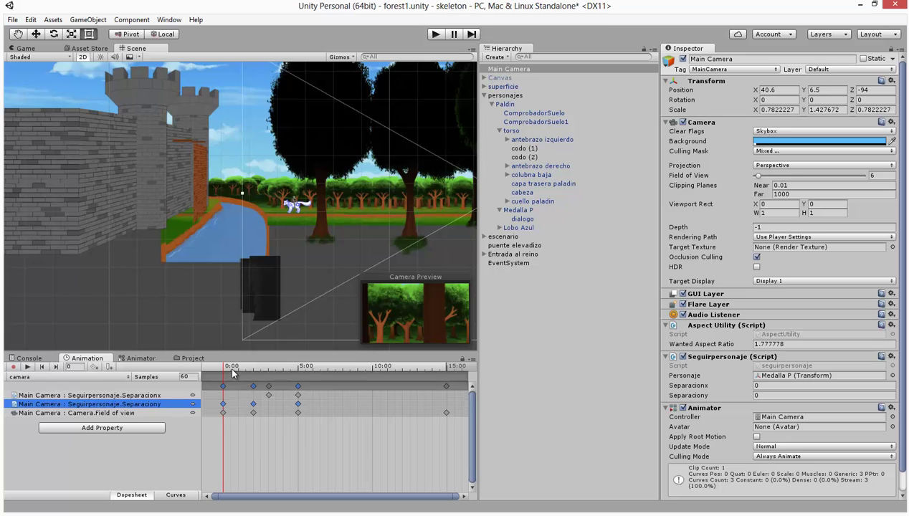
{"action": "mouse_move", "coordinate": [232, 372]}
{"action": "left_mouse_down"}
{"action": "mouse_move", "coordinate": [263, 372]}
{"action": "mouse_move", "coordinate": [208, 373]}
{"action": "left_mouse_up"}
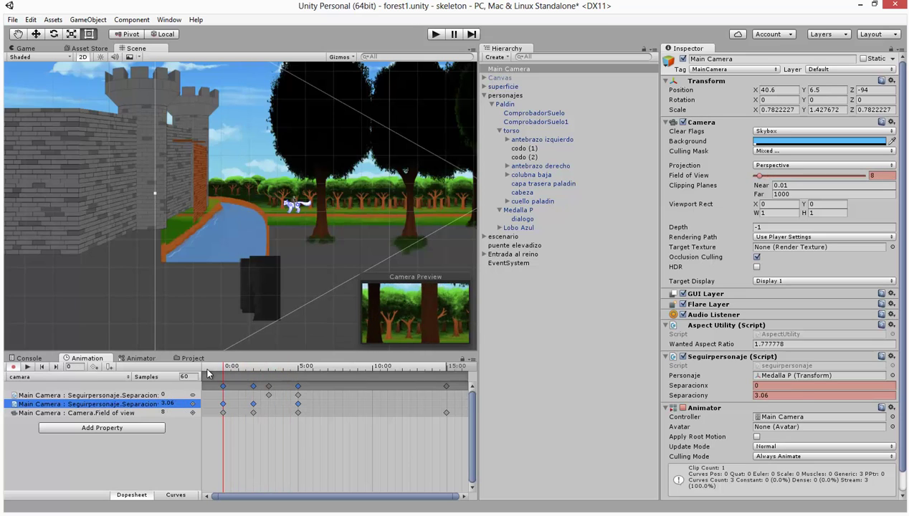
{"action": "left_click", "coordinate": [223, 407]}
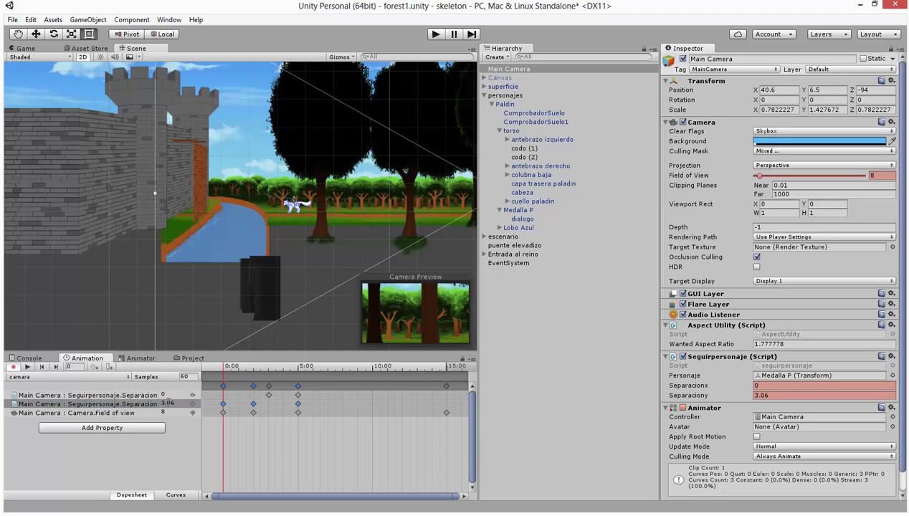
{"action": "left_click", "coordinate": [122, 405]}
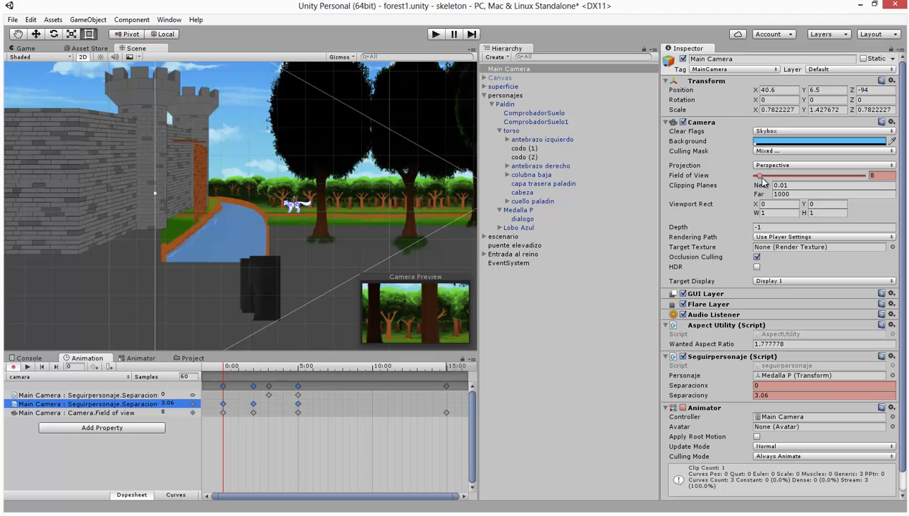
Step: Set Field of View to 10.7 at frame 0 and at the 2:00 keyframe
{"action": "left_click_drag", "start_coordinate": [762, 179], "coordinate": [764, 182]}
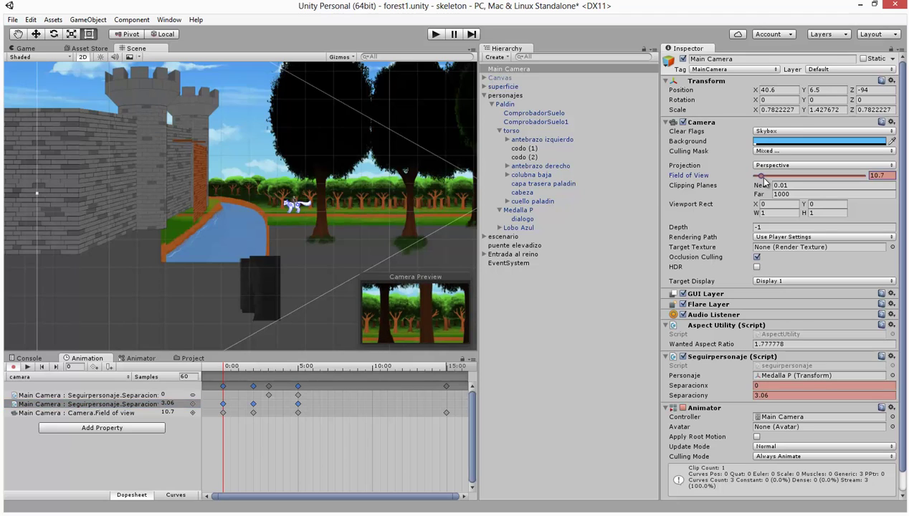
{"action": "mouse_move", "coordinate": [211, 380]}
{"action": "left_mouse_down"}
{"action": "mouse_move", "coordinate": [256, 372]}
{"action": "mouse_move", "coordinate": [209, 372]}
{"action": "left_mouse_up"}
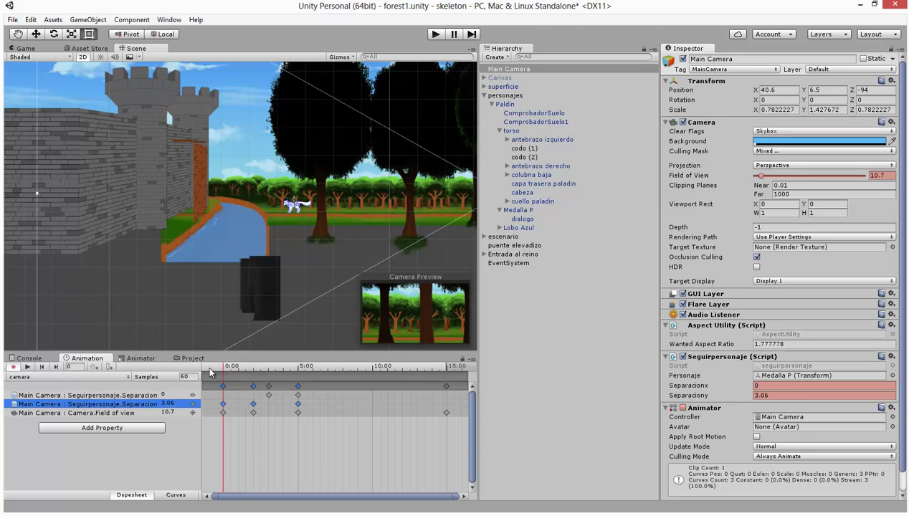
{"action": "left_click", "coordinate": [881, 177]}
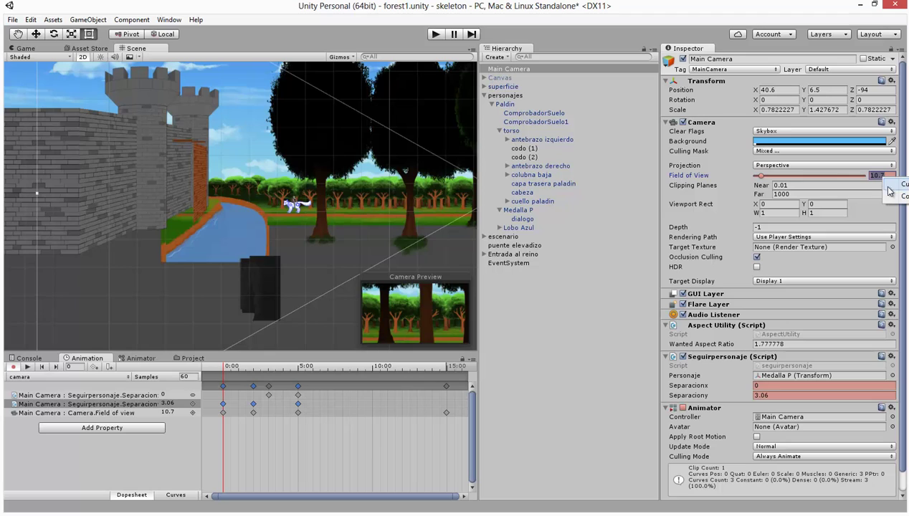
{"action": "left_click", "coordinate": [253, 386]}
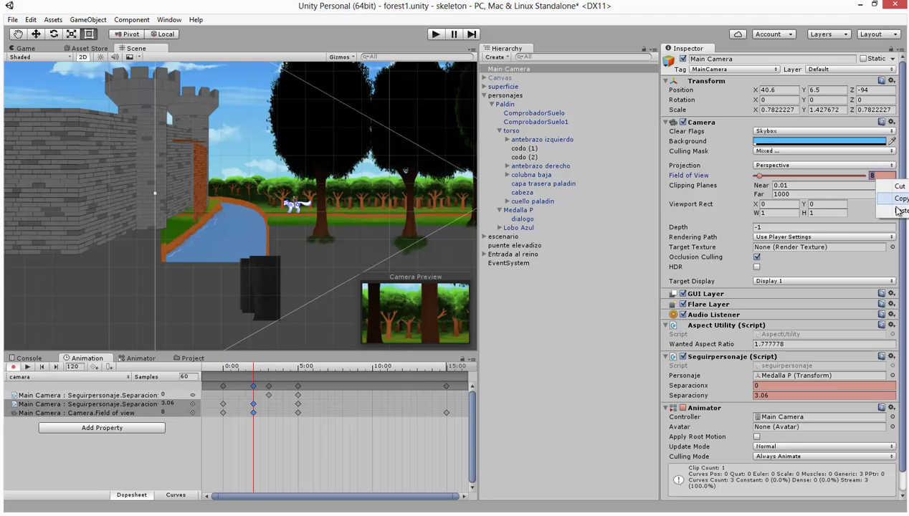
{"action": "type", "text": "10.7"}
{"action": "left_click_drag", "start_coordinate": [251, 370], "coordinate": [197, 380]}
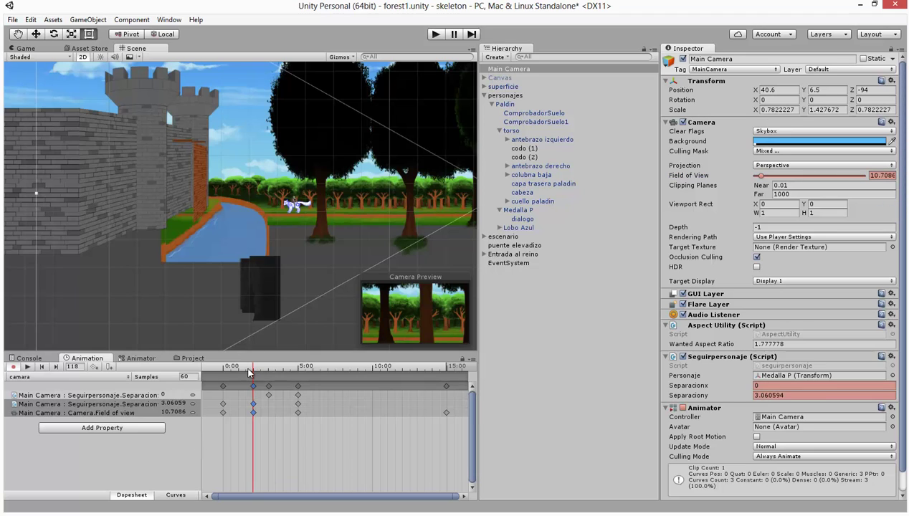
Step: In Curves view, give the Field of View key at 2:00 Flat tangents
{"action": "left_click", "coordinate": [172, 495]}
{"action": "left_click", "coordinate": [270, 471]}
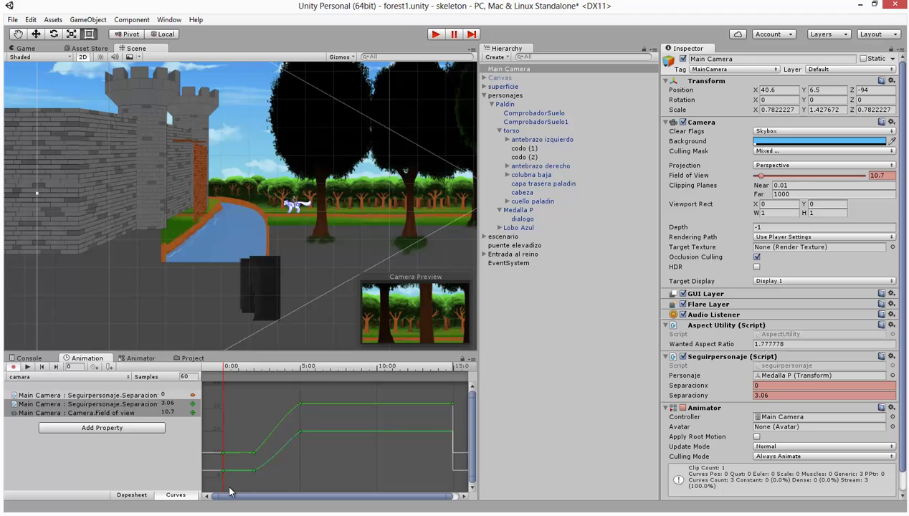
{"action": "scroll", "coordinate": [229, 486], "scroll_direction": "up", "scroll_amount": 3}
{"action": "scroll", "coordinate": [229, 482], "scroll_direction": "up", "scroll_amount": 2}
{"action": "scroll", "coordinate": [224, 473], "scroll_direction": "up", "scroll_amount": 2}
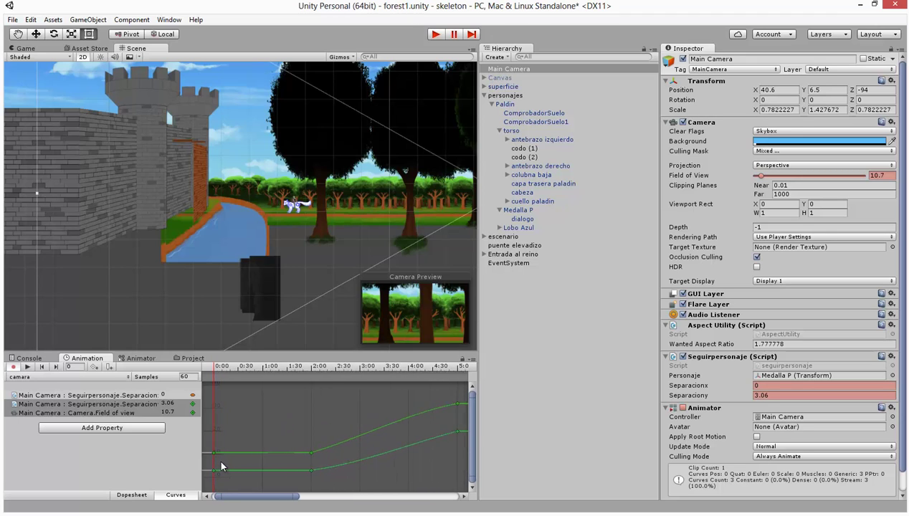
{"action": "scroll", "coordinate": [221, 471], "scroll_direction": "up", "scroll_amount": 2}
{"action": "scroll", "coordinate": [221, 470], "scroll_direction": "up", "scroll_amount": 1}
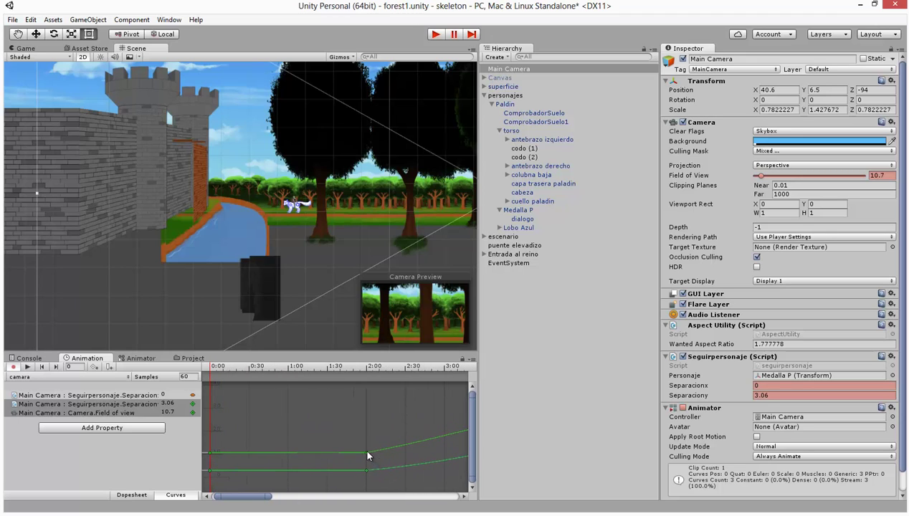
{"action": "left_click", "coordinate": [366, 453]}
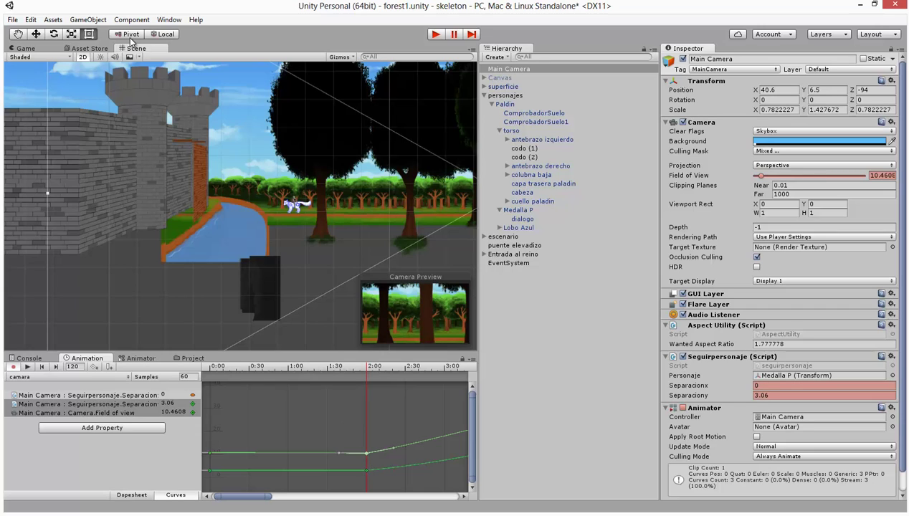
{"action": "right_click", "coordinate": [367, 455]}
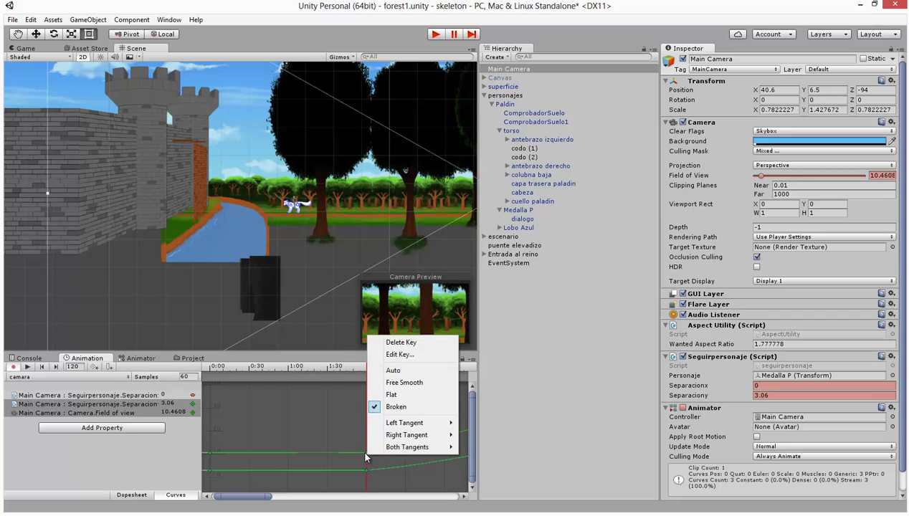
{"action": "left_click", "coordinate": [391, 395]}
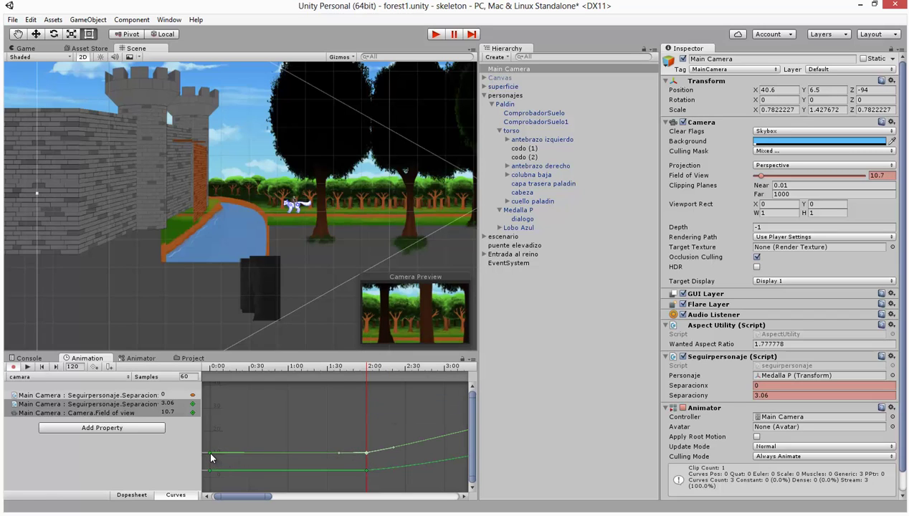
{"action": "left_click", "coordinate": [360, 479]}
Step: Zoom the curves back out, scrub the timeline to check the zoom, and play-test
{"action": "scroll", "coordinate": [320, 448], "scroll_direction": "down", "scroll_amount": 3}
{"action": "scroll", "coordinate": [324, 435], "scroll_direction": "down", "scroll_amount": 2}
{"action": "scroll", "coordinate": [319, 440], "scroll_direction": "down", "scroll_amount": 2}
{"action": "scroll", "coordinate": [318, 439], "scroll_direction": "down", "scroll_amount": 2}
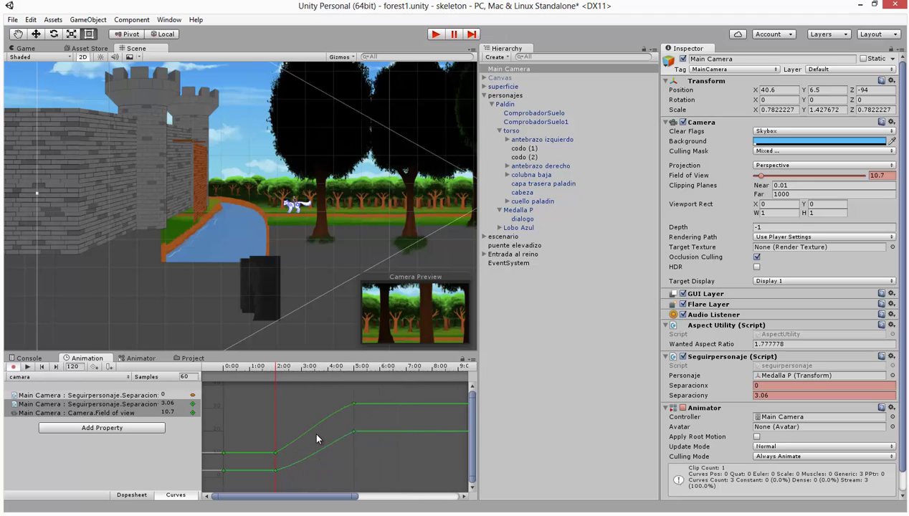
{"action": "scroll", "coordinate": [314, 430], "scroll_direction": "down", "scroll_amount": 2}
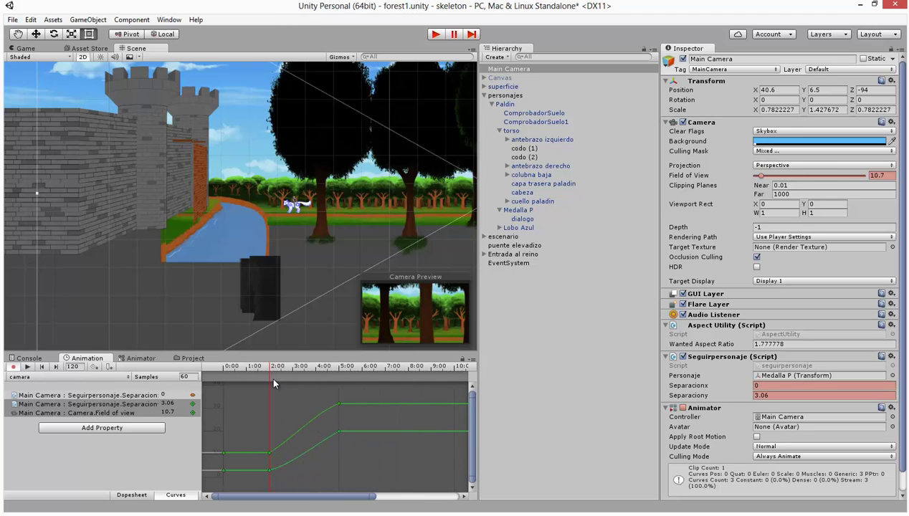
{"action": "left_click_drag", "start_coordinate": [265, 369], "coordinate": [350, 373]}
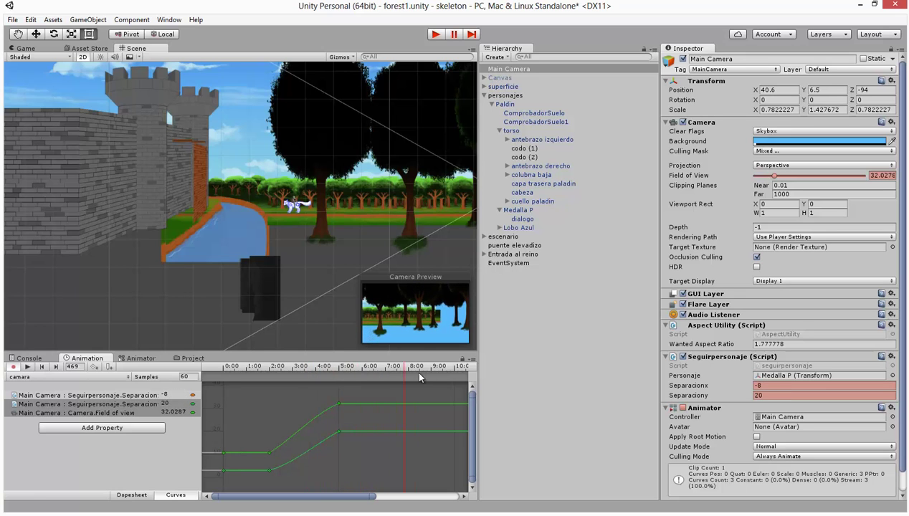
{"action": "left_click", "coordinate": [443, 34]}
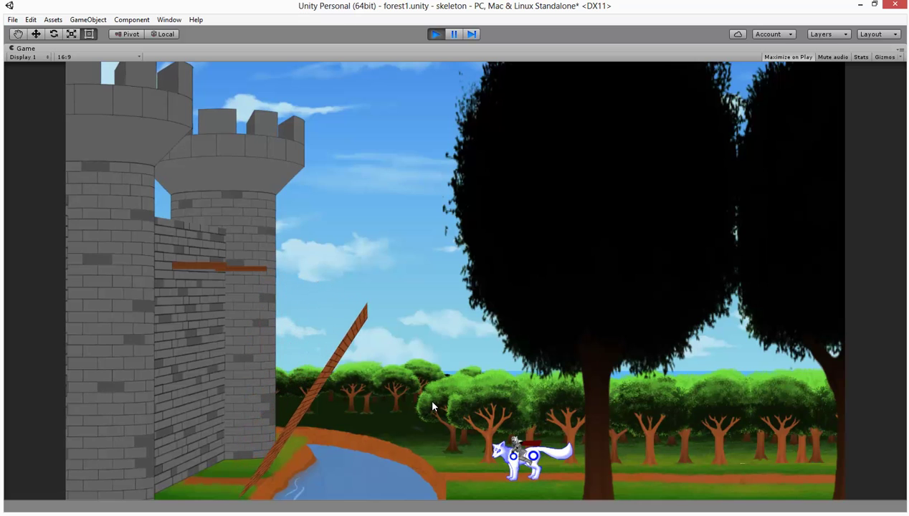
Step: Stop the forest1 play-test after the drawbridge lowers and clear the selection
{"action": "left_click", "coordinate": [435, 34]}
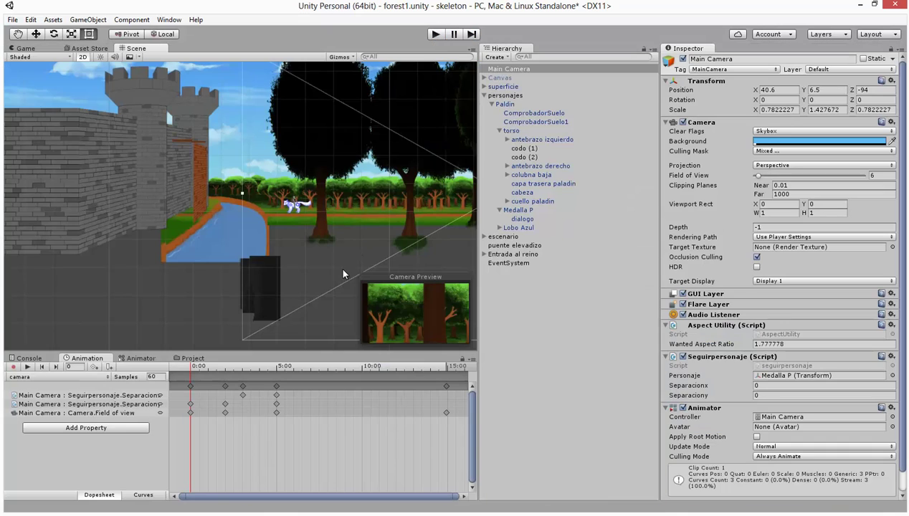
{"action": "left_click", "coordinate": [316, 257]}
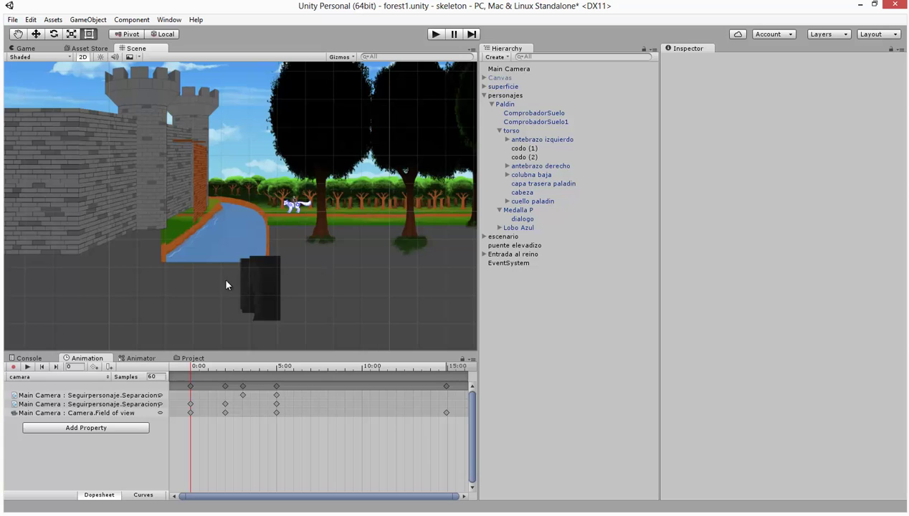
Step: Select both superficie ground sprites together
{"action": "scroll", "coordinate": [401, 254], "scroll_direction": "up", "scroll_amount": 3}
{"action": "scroll", "coordinate": [310, 252], "scroll_direction": "up", "scroll_amount": 3}
{"action": "scroll", "coordinate": [363, 254], "scroll_direction": "up", "scroll_amount": 3}
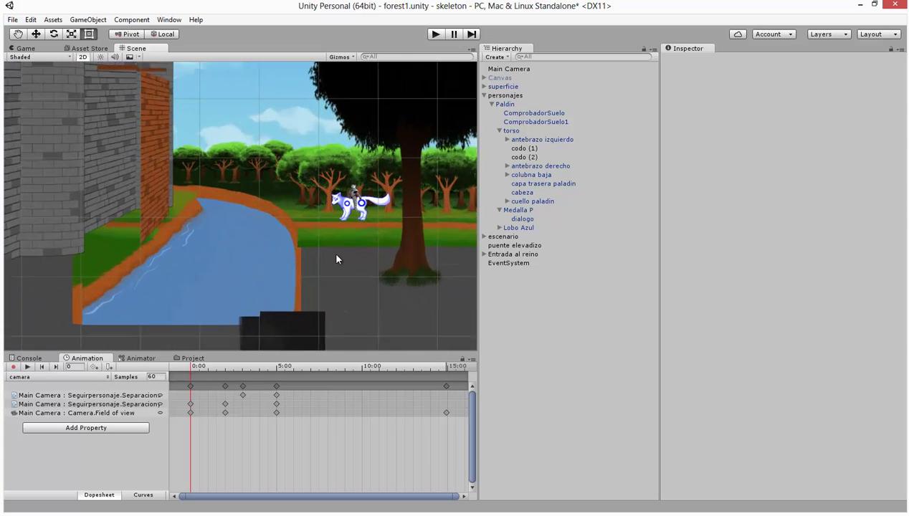
{"action": "scroll", "coordinate": [369, 260], "scroll_direction": "up", "scroll_amount": 3}
{"action": "left_click", "coordinate": [369, 260]}
{"action": "scroll", "coordinate": [194, 326], "scroll_direction": "down", "scroll_amount": 2}
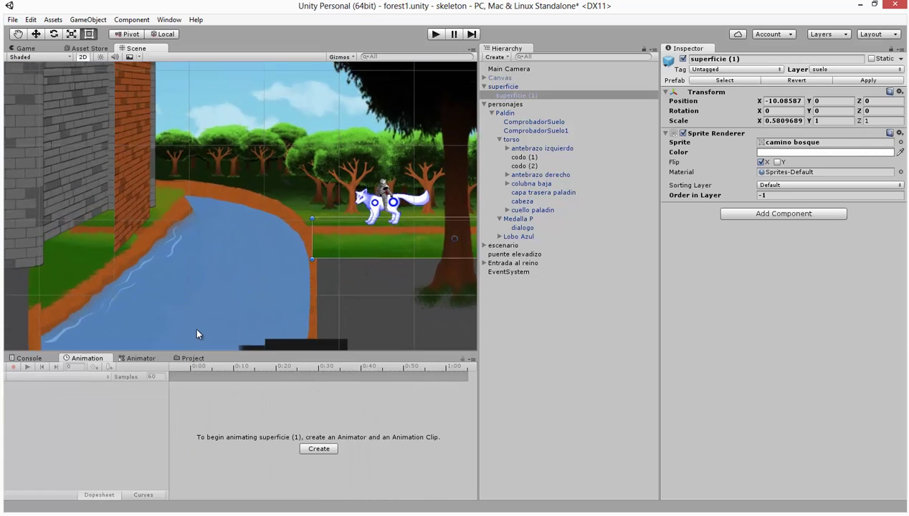
{"action": "scroll", "coordinate": [185, 317], "scroll_direction": "down", "scroll_amount": 2}
{"action": "scroll", "coordinate": [185, 316], "scroll_direction": "down", "scroll_amount": 2}
{"action": "scroll", "coordinate": [192, 321], "scroll_direction": "down", "scroll_amount": 2}
{"action": "scroll", "coordinate": [204, 316], "scroll_direction": "down", "scroll_amount": 2}
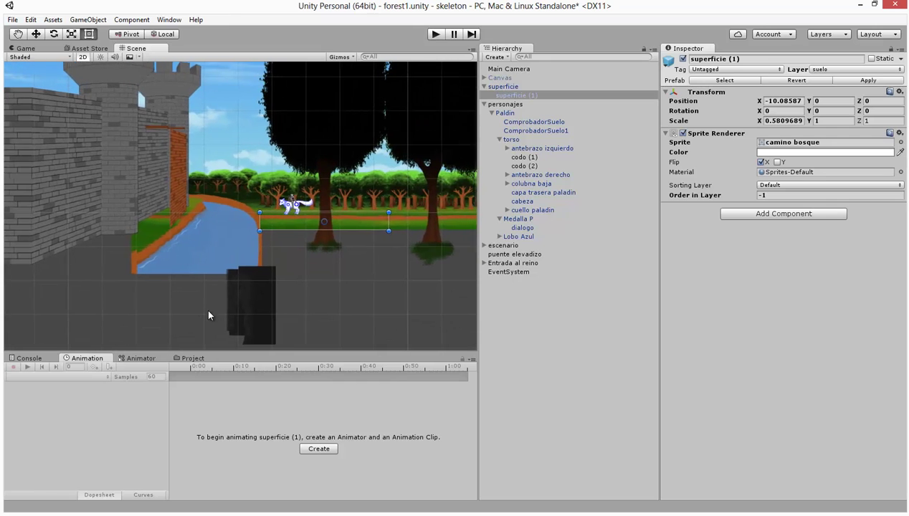
{"action": "scroll", "coordinate": [325, 266], "scroll_direction": "down", "scroll_amount": 2}
{"action": "scroll", "coordinate": [205, 271], "scroll_direction": "down", "scroll_amount": 2}
{"action": "scroll", "coordinate": [333, 254], "scroll_direction": "down", "scroll_amount": 2}
{"action": "scroll", "coordinate": [315, 243], "scroll_direction": "up", "scroll_amount": 1}
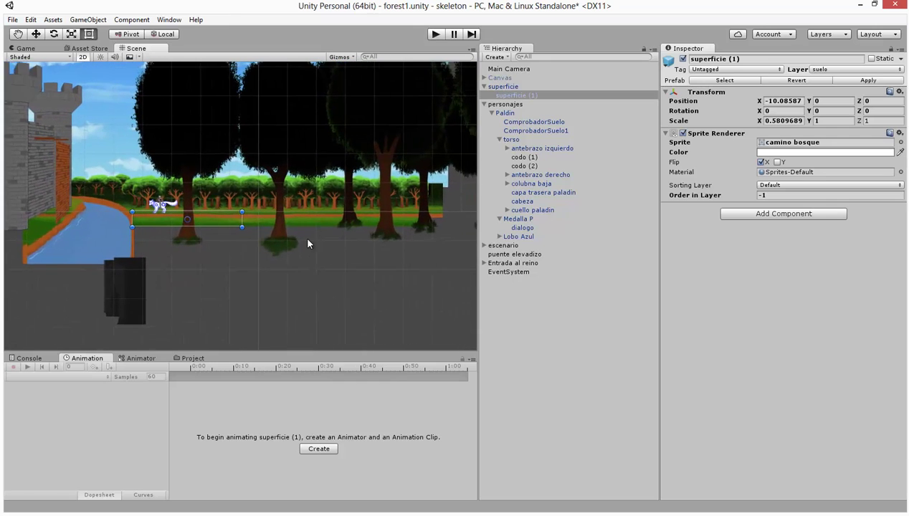
{"action": "scroll", "coordinate": [240, 229], "scroll_direction": "up", "scroll_amount": 1}
{"action": "left_click", "coordinate": [246, 227], "text": "shift"}
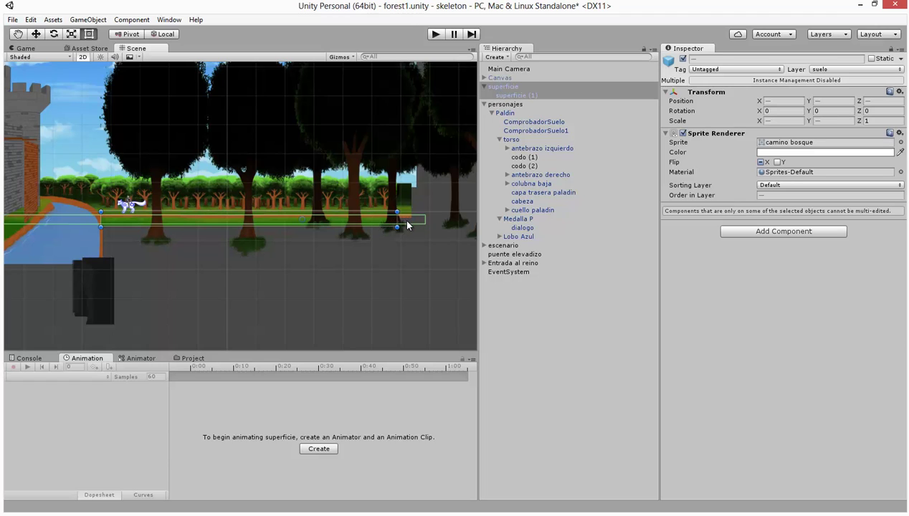
Step: Nudge both ground surfaces a few pixels to sit along the grass path, then play-test
{"action": "key", "text": "Down"}
{"action": "key", "text": "Right"}
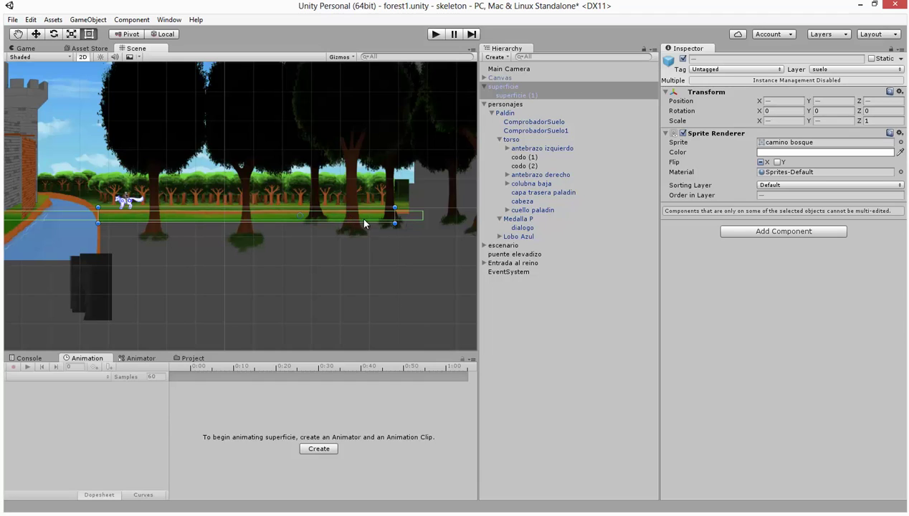
{"action": "left_click_drag", "start_coordinate": [370, 224], "coordinate": [370, 227]}
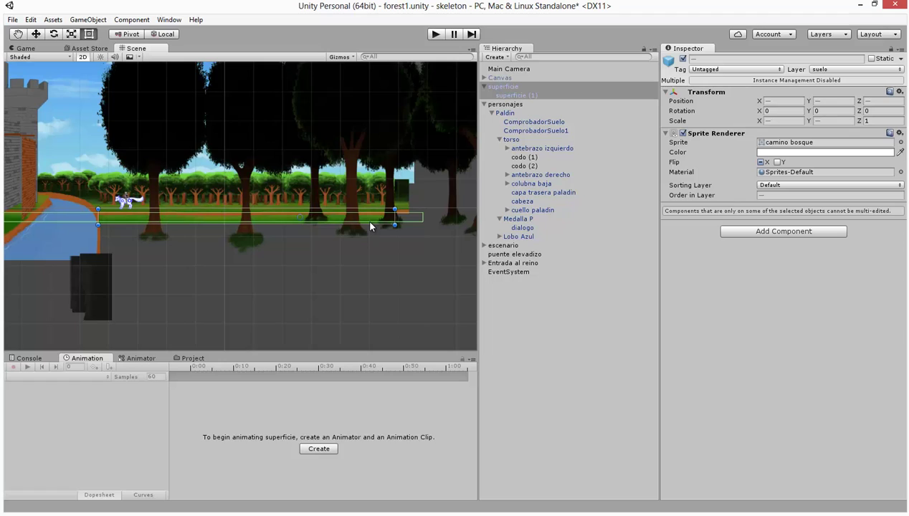
{"action": "left_click_drag", "start_coordinate": [370, 223], "coordinate": [369, 225]}
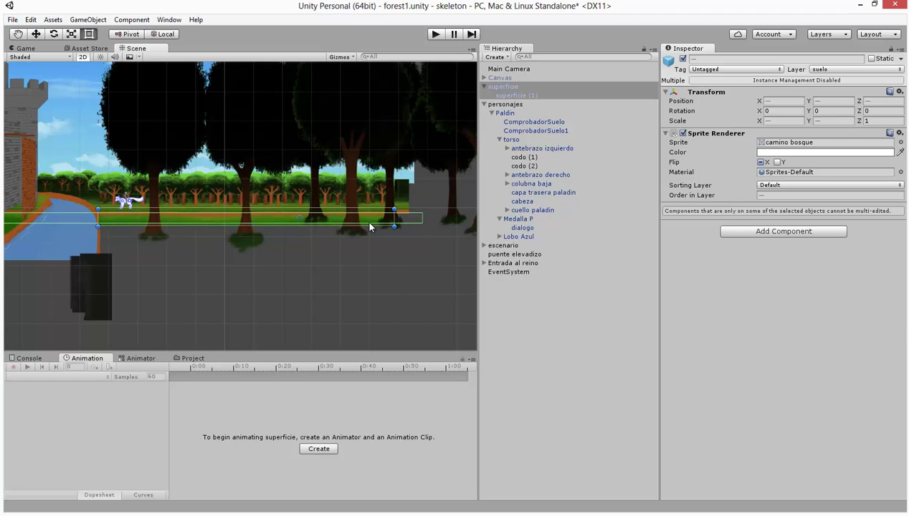
{"action": "left_click_drag", "start_coordinate": [370, 223], "coordinate": [370, 221]}
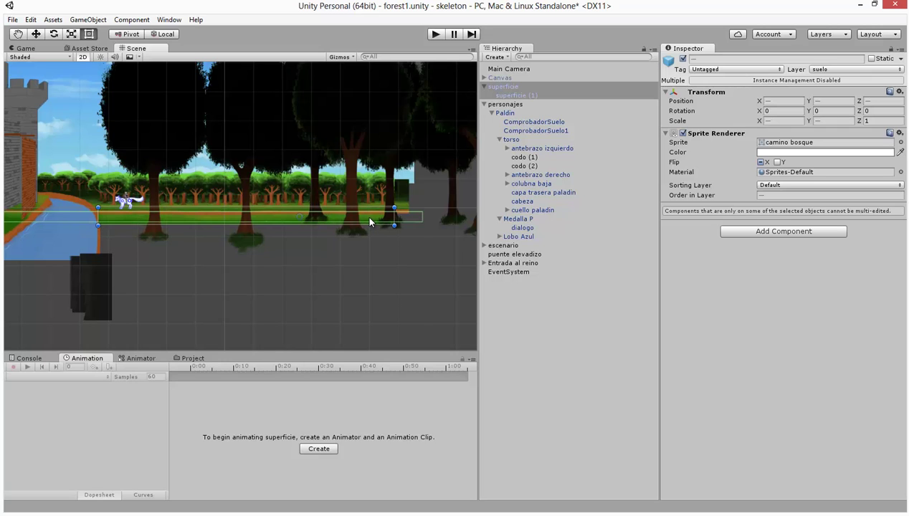
{"action": "left_click", "coordinate": [435, 35]}
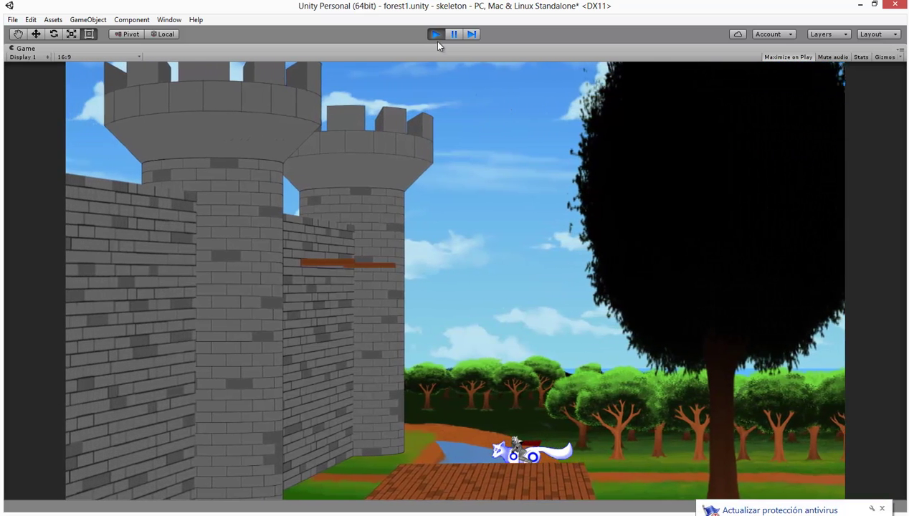
Step: Stop the forest1 play test near the castle and return to the editor
{"action": "left_click", "coordinate": [435, 34]}
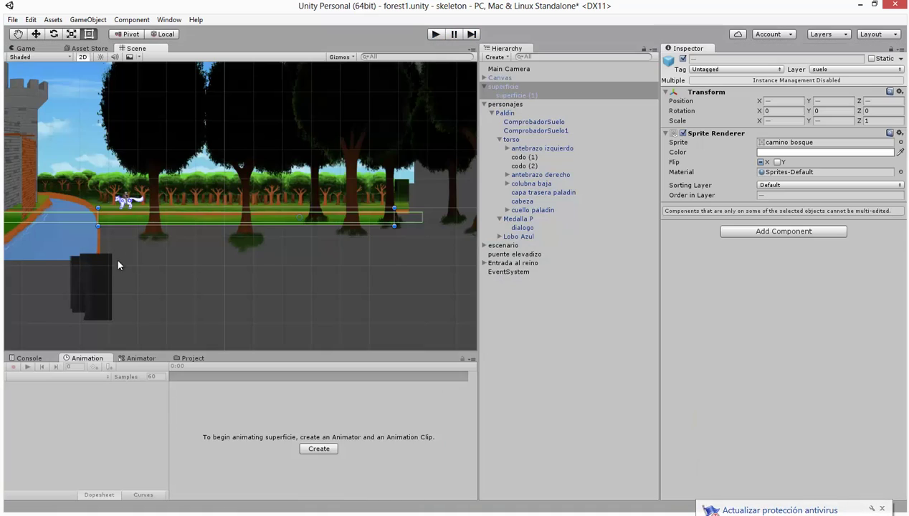
Step: Change puente elevadizo's Order in Layer from 10 to 3, then check arboles frente's order
{"action": "left_click", "coordinate": [206, 271]}
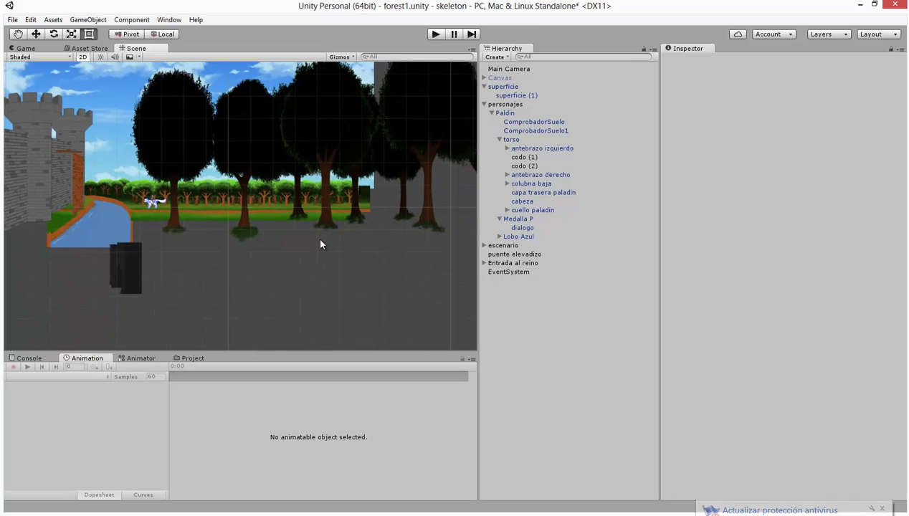
{"action": "scroll", "coordinate": [152, 201], "scroll_direction": "up", "scroll_amount": 3}
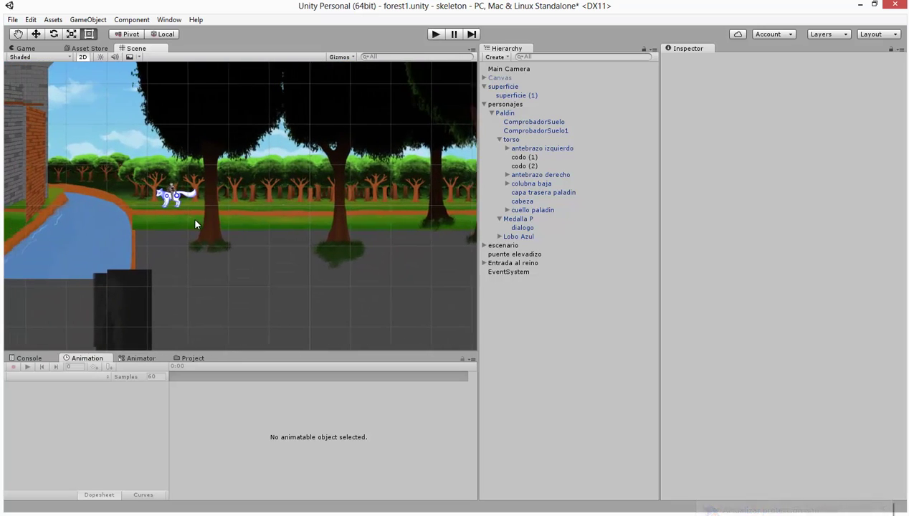
{"action": "scroll", "coordinate": [177, 208], "scroll_direction": "up", "scroll_amount": 3}
{"action": "scroll", "coordinate": [416, 208], "scroll_direction": "up", "scroll_amount": 2}
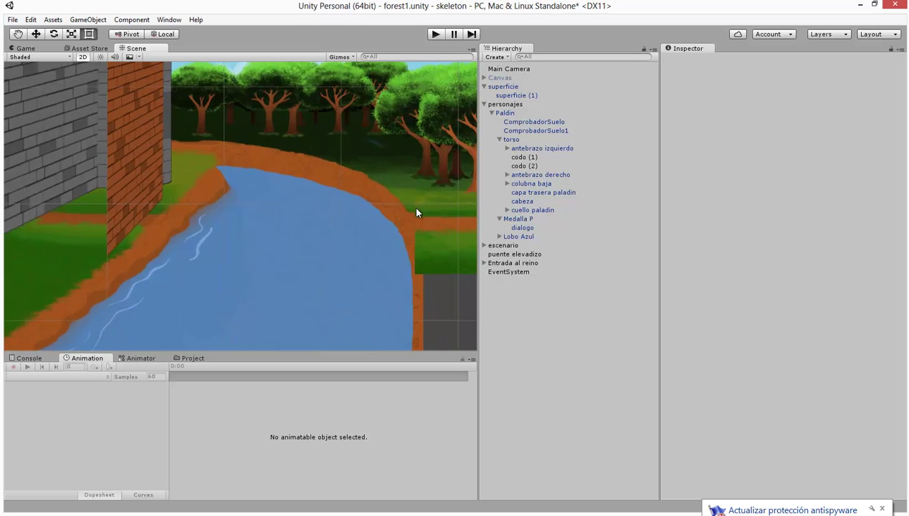
{"action": "left_click", "coordinate": [432, 179]}
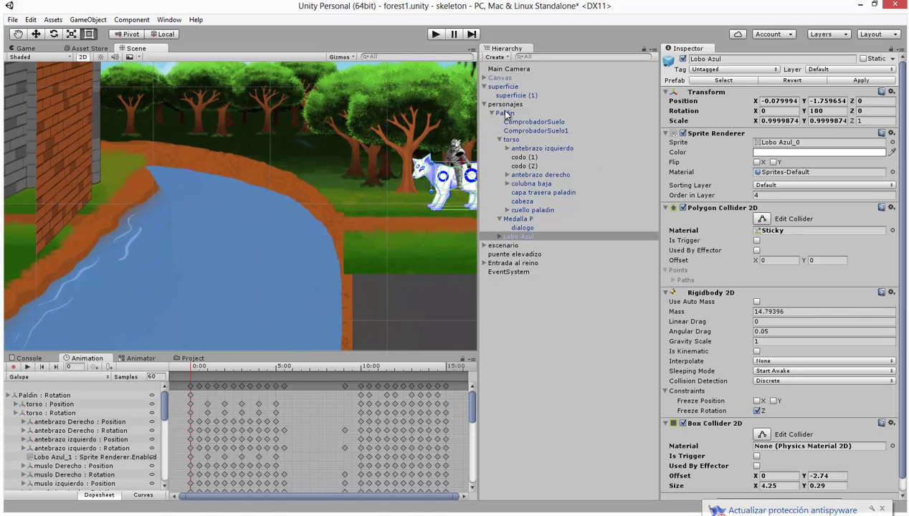
{"action": "left_click", "coordinate": [60, 143]}
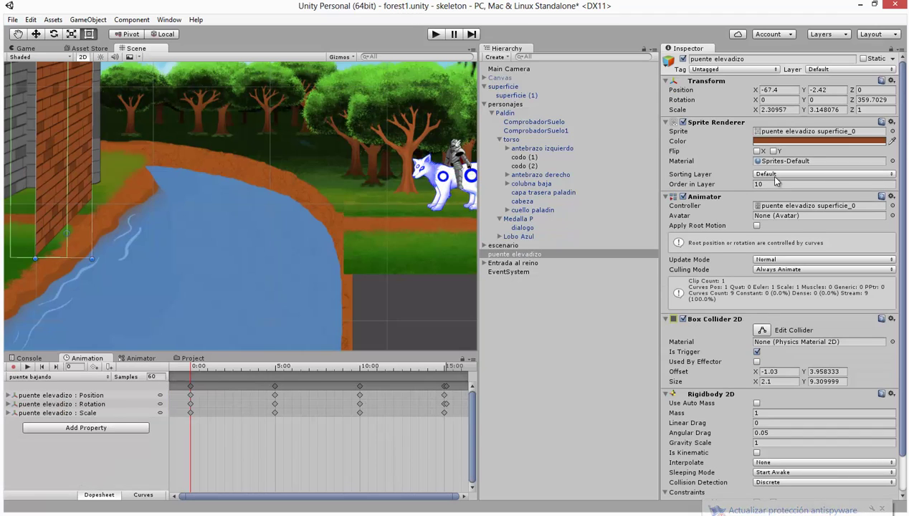
{"action": "left_click", "coordinate": [761, 184]}
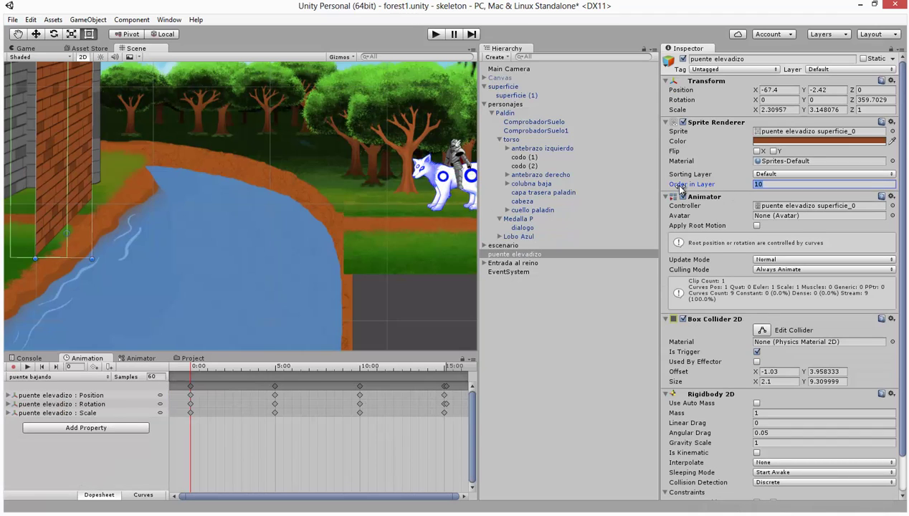
{"action": "type", "text": "3"}
{"action": "left_click", "coordinate": [395, 124]}
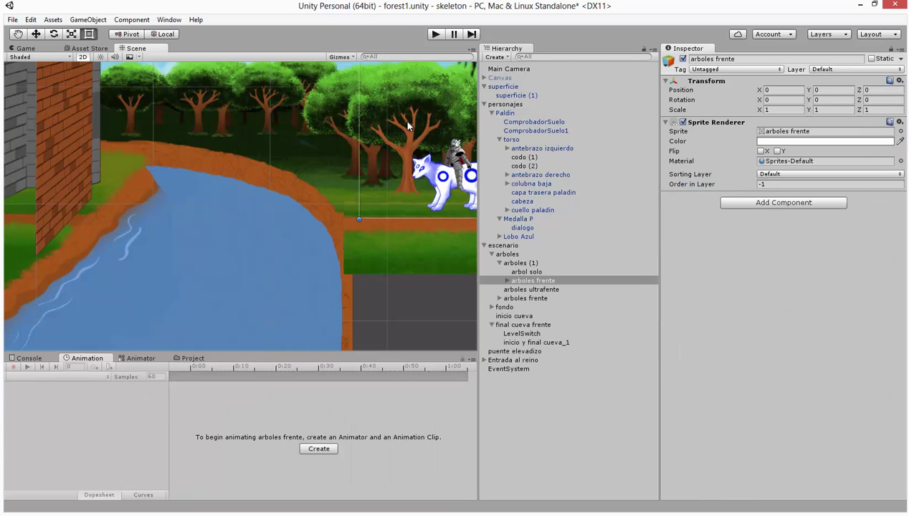
Step: Play-test forest1 with the drawbridge at order 3, then stop
{"action": "left_click", "coordinate": [436, 37]}
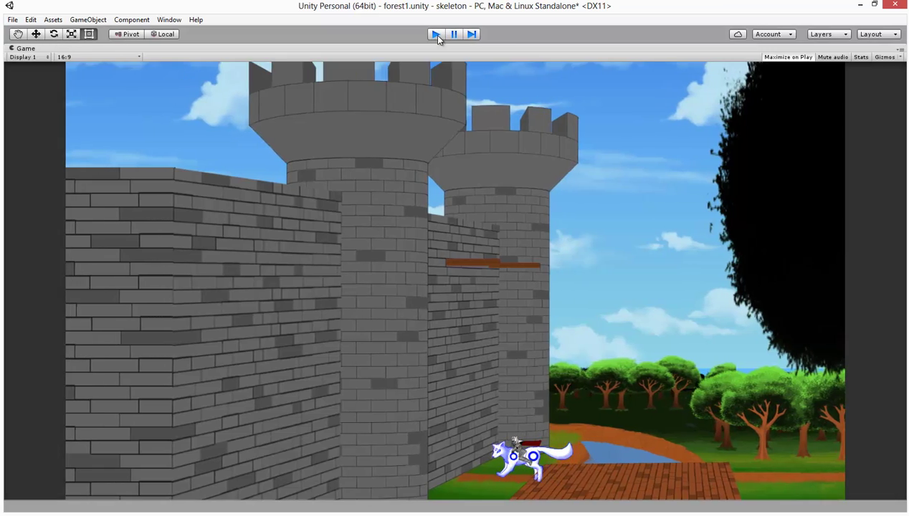
{"action": "left_click", "coordinate": [436, 35]}
Step: Set puente elevadizo's Order in Layer to 1 and run another forest1 play test
{"action": "left_click", "coordinate": [84, 155]}
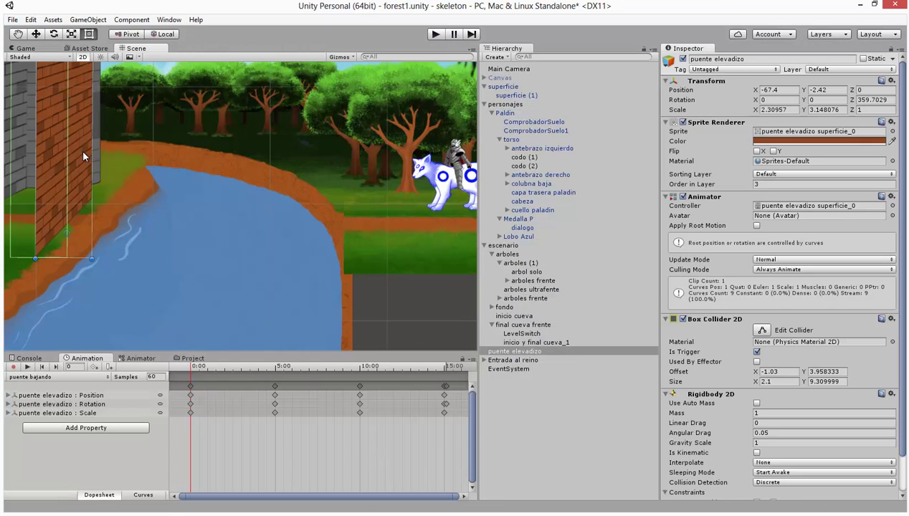
{"action": "left_click", "coordinate": [757, 185]}
{"action": "type", "text": "1"}
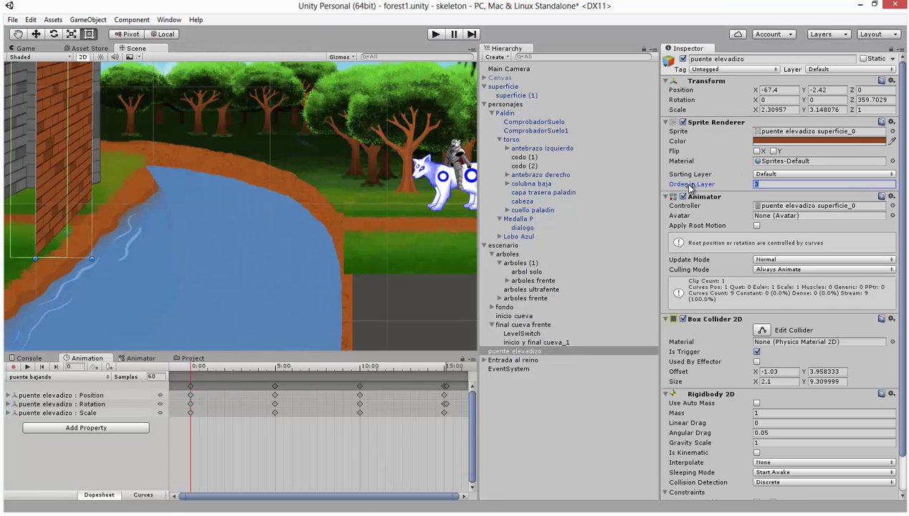
{"action": "left_click", "coordinate": [436, 34]}
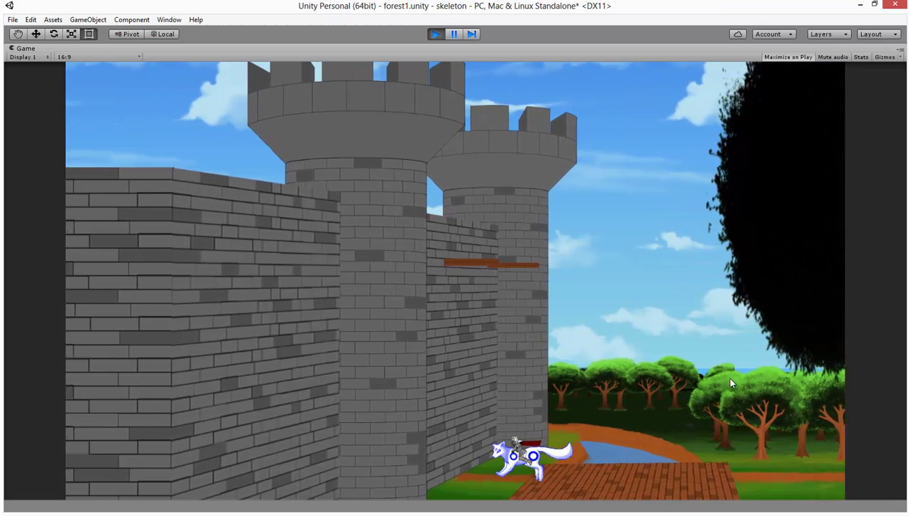
{"action": "left_click", "coordinate": [438, 36]}
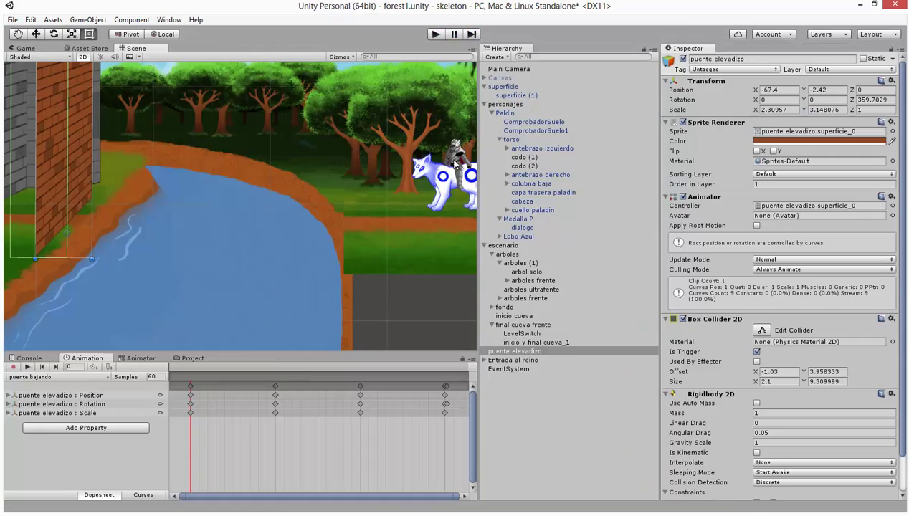
{"action": "scroll", "coordinate": [296, 239], "scroll_direction": "down", "scroll_amount": 3}
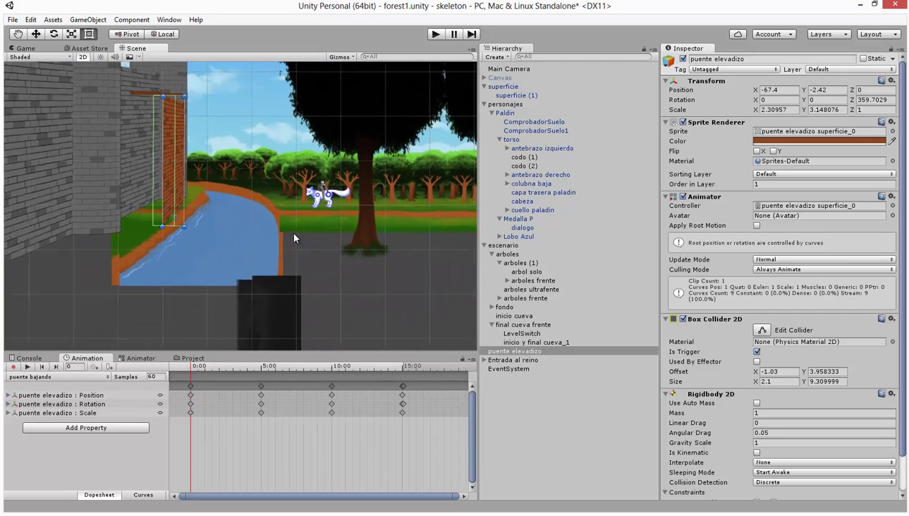